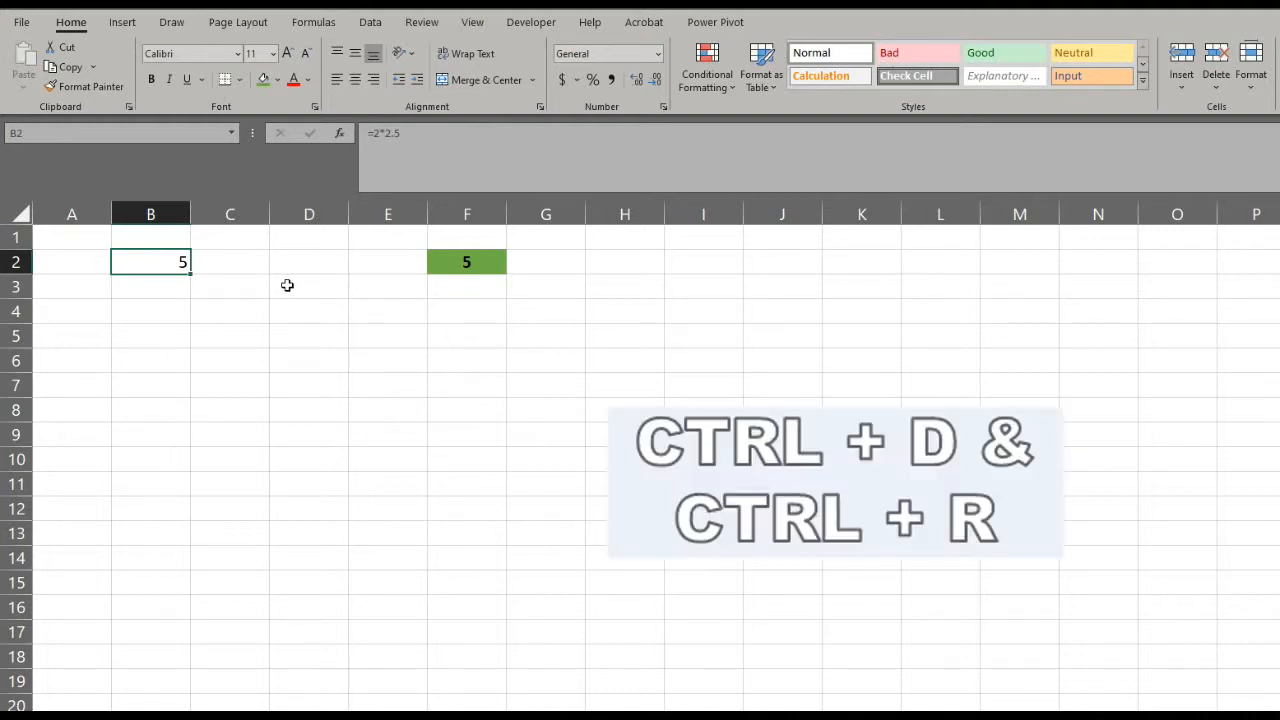
Fill the formula in B2 down through B6 with Fill Down and check the copied cells.
{"action": "left_click", "coordinate": [157, 293]}
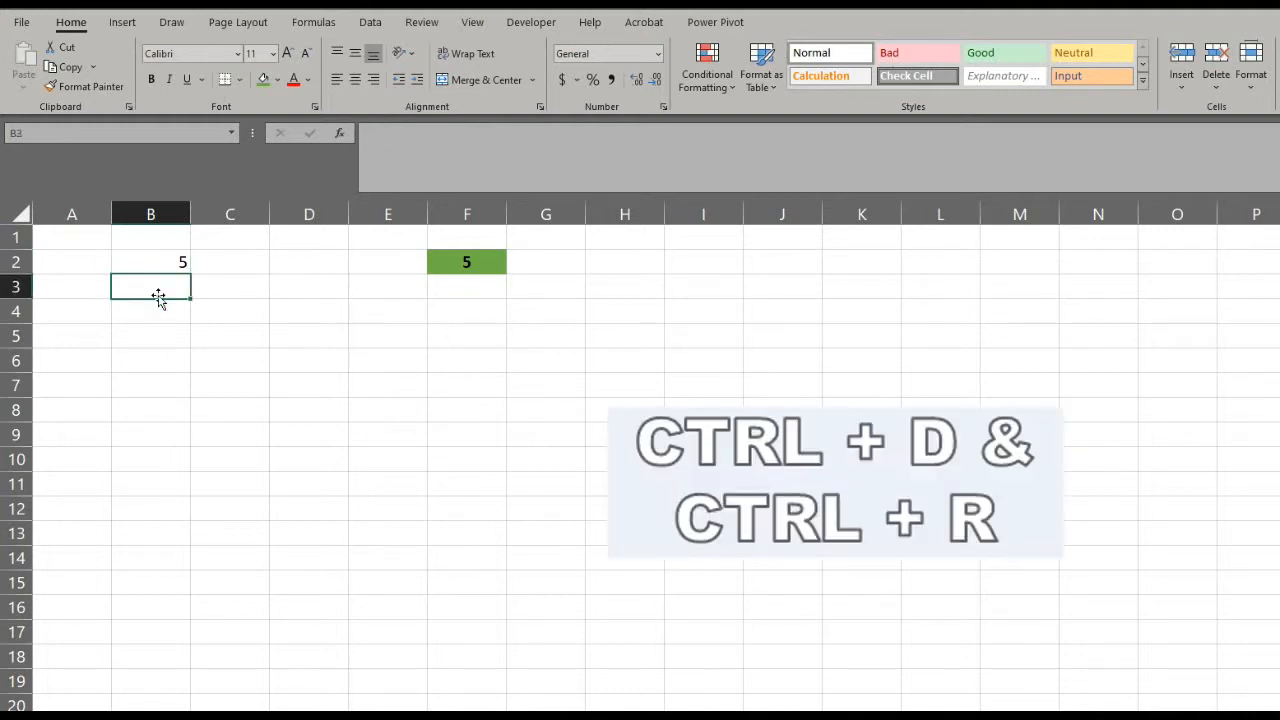
{"action": "left_click", "coordinate": [165, 262]}
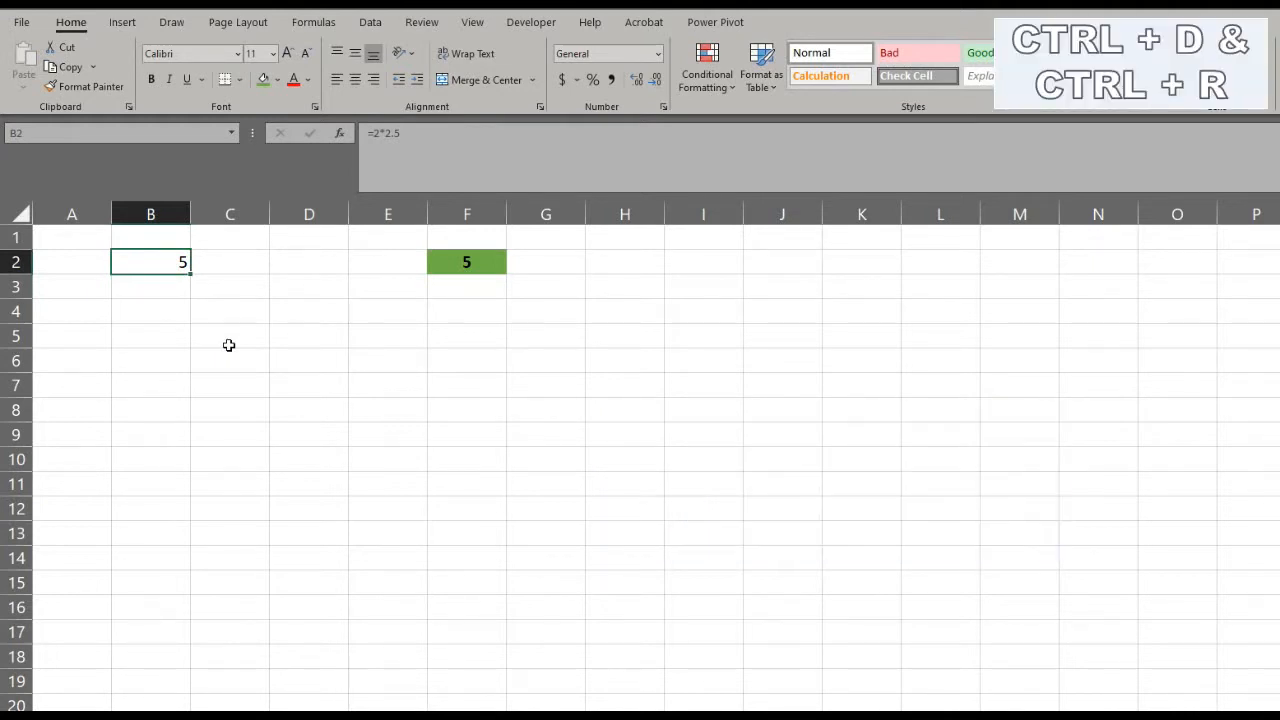
{"action": "key", "text": "shift+Down"}
{"action": "key", "text": "shift+Down"}
{"action": "key", "text": "shift+Down"}
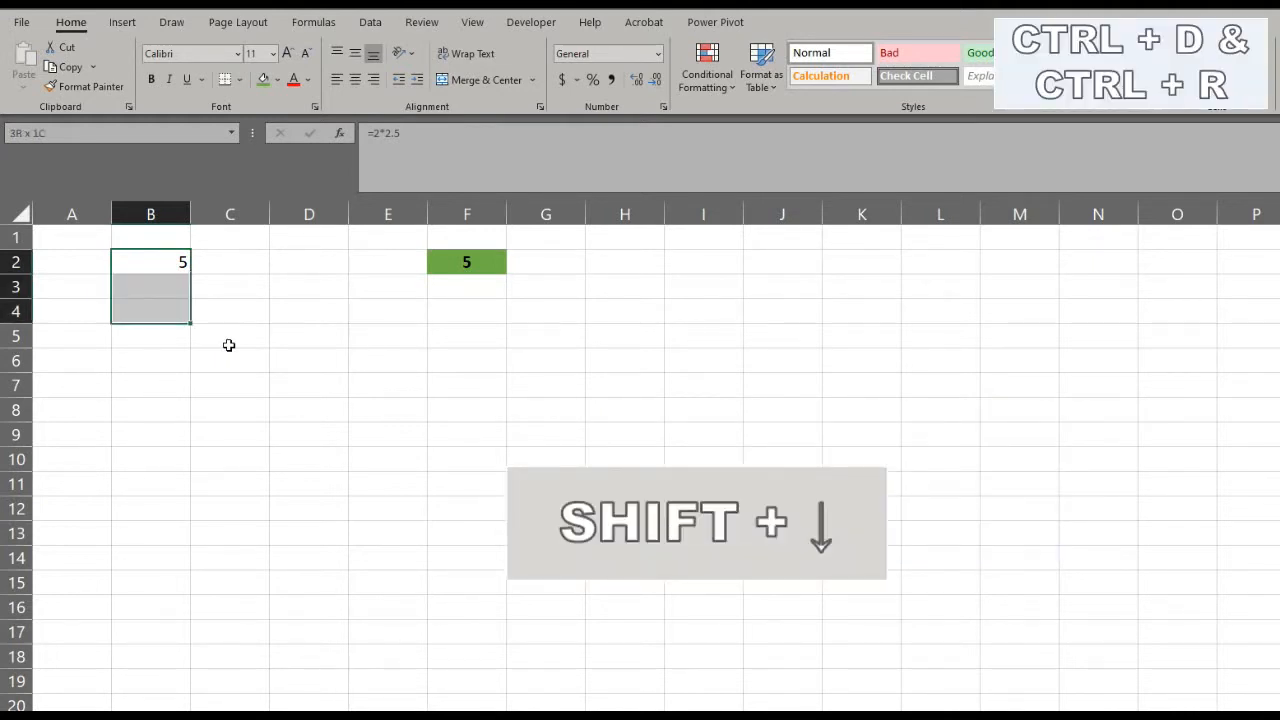
{"action": "key", "text": "shift+Down"}
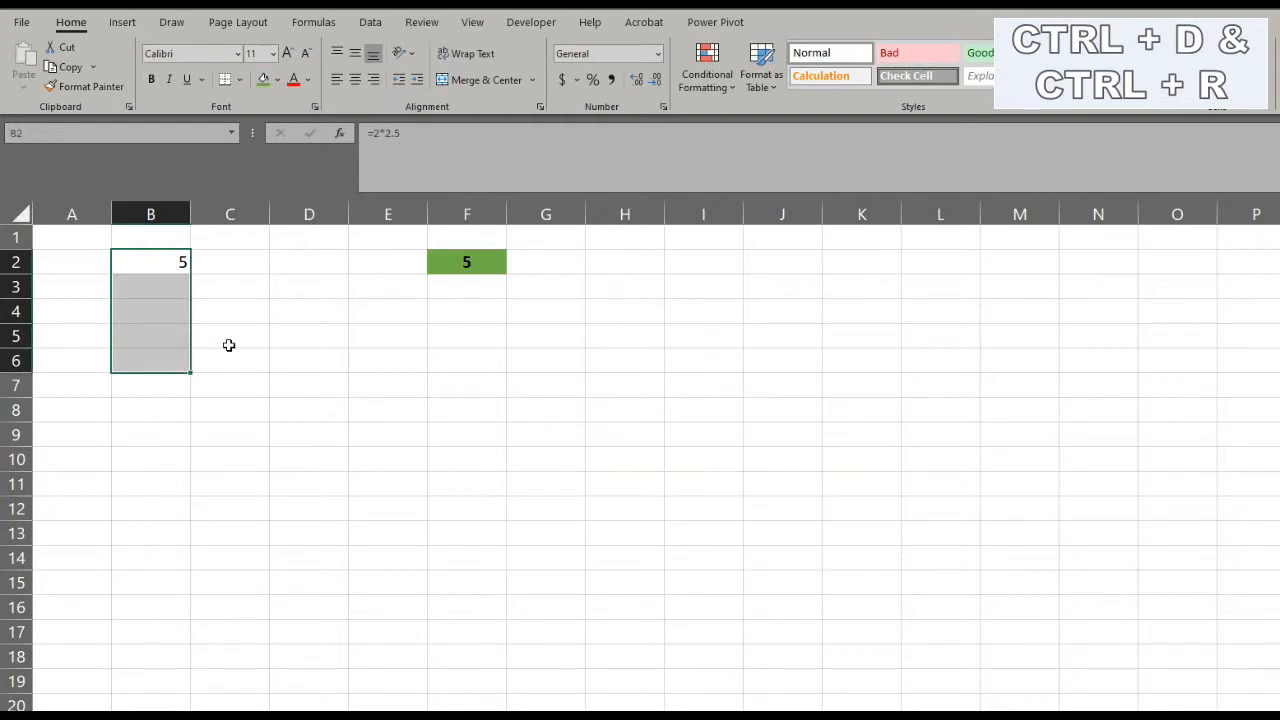
{"action": "key", "text": "ctrl+d"}
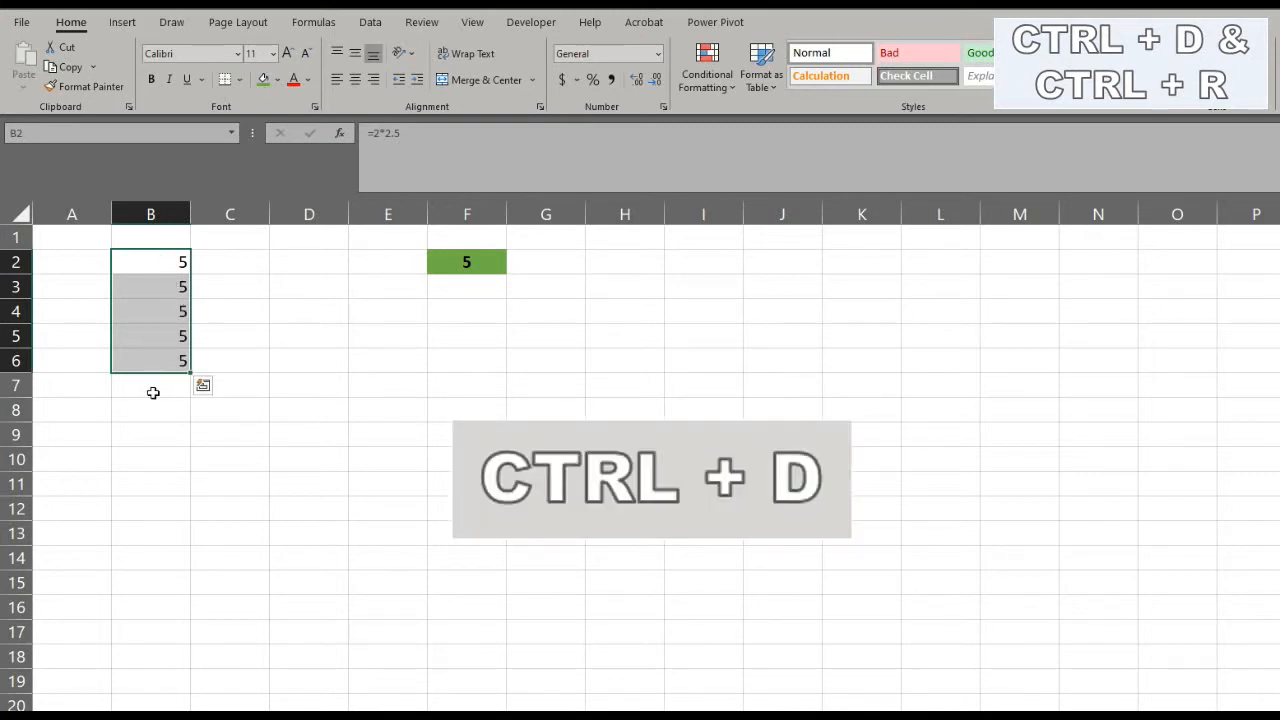
{"action": "left_click", "coordinate": [172, 287]}
{"action": "left_click", "coordinate": [166, 313]}
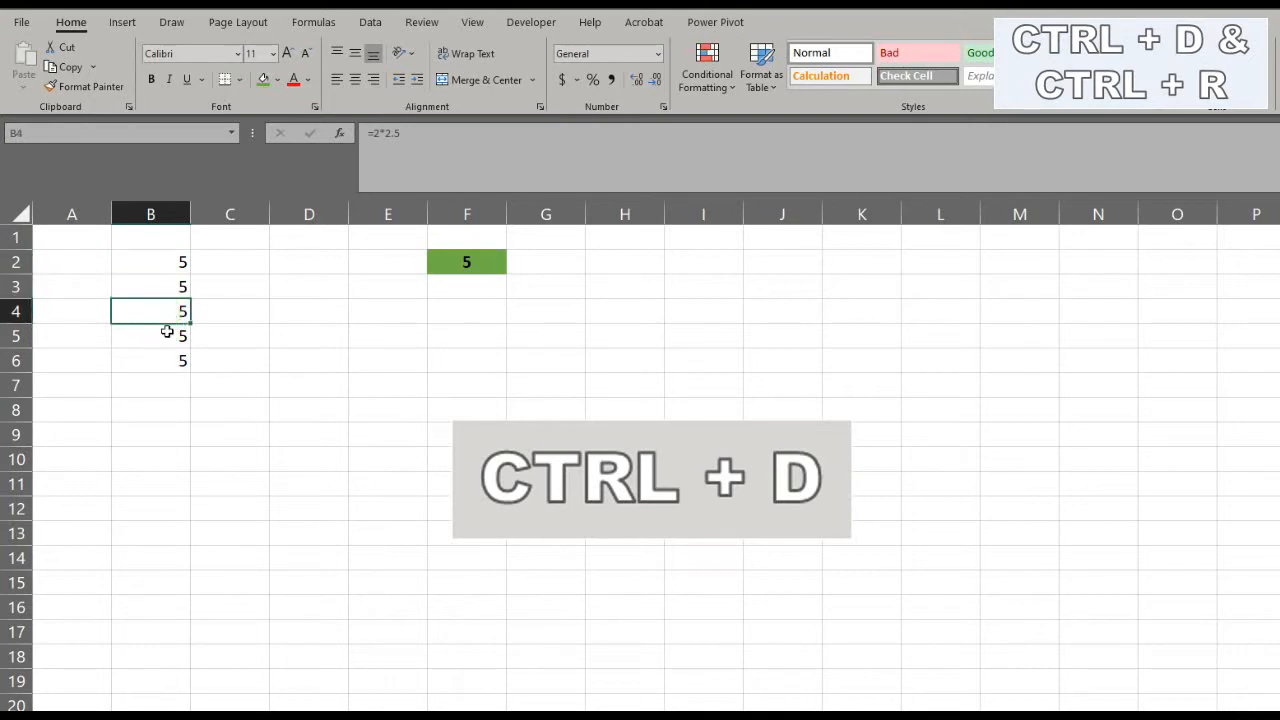
{"action": "left_click", "coordinate": [167, 336]}
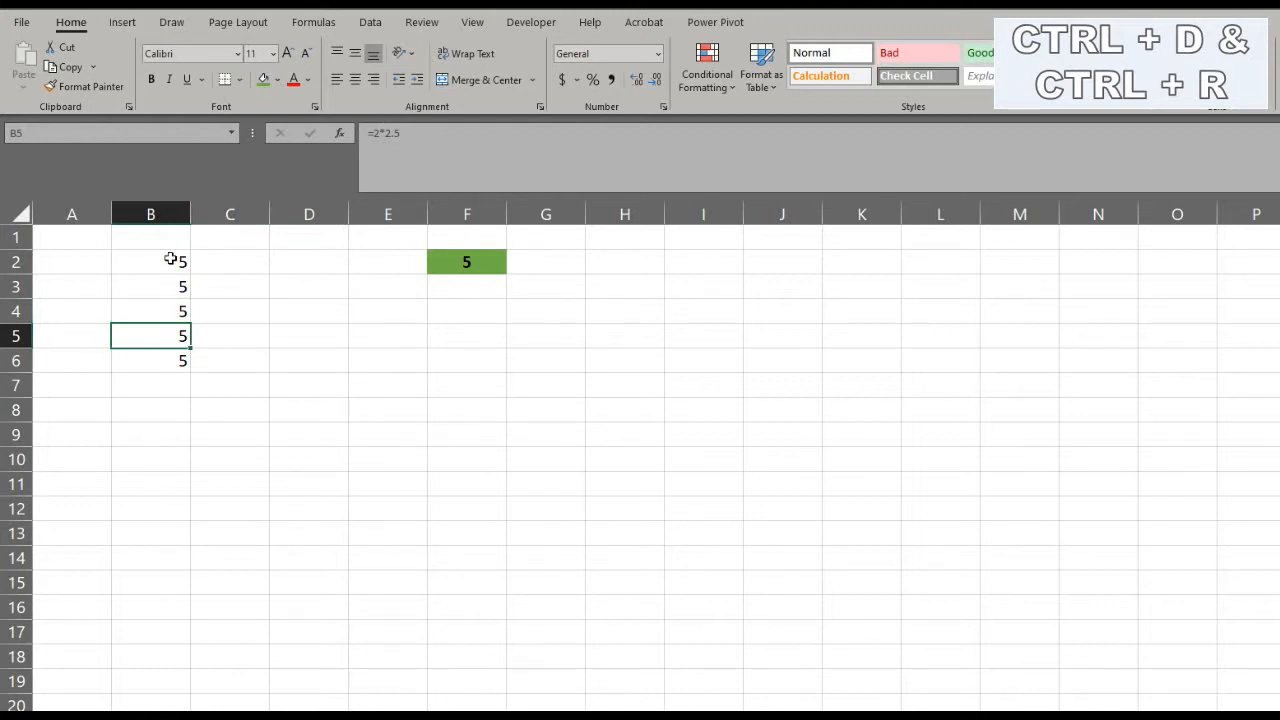
Fill the formula and formatting of F2 down through F6 with Fill Down.
{"action": "left_click", "coordinate": [493, 264]}
{"action": "key", "text": "shift+Down"}
{"action": "key", "text": "shift+Down"}
{"action": "key", "text": "shift+Down"}
{"action": "key", "text": "shift+Down"}
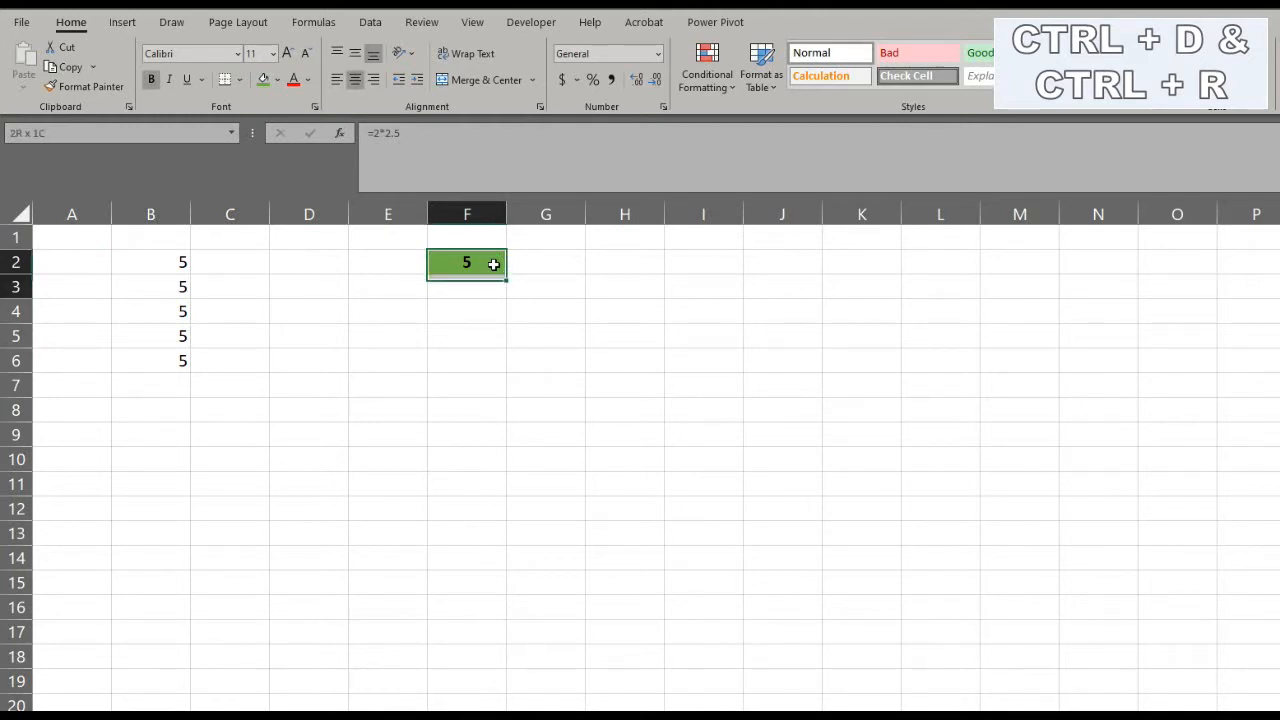
{"action": "key", "text": "ctrl+d"}
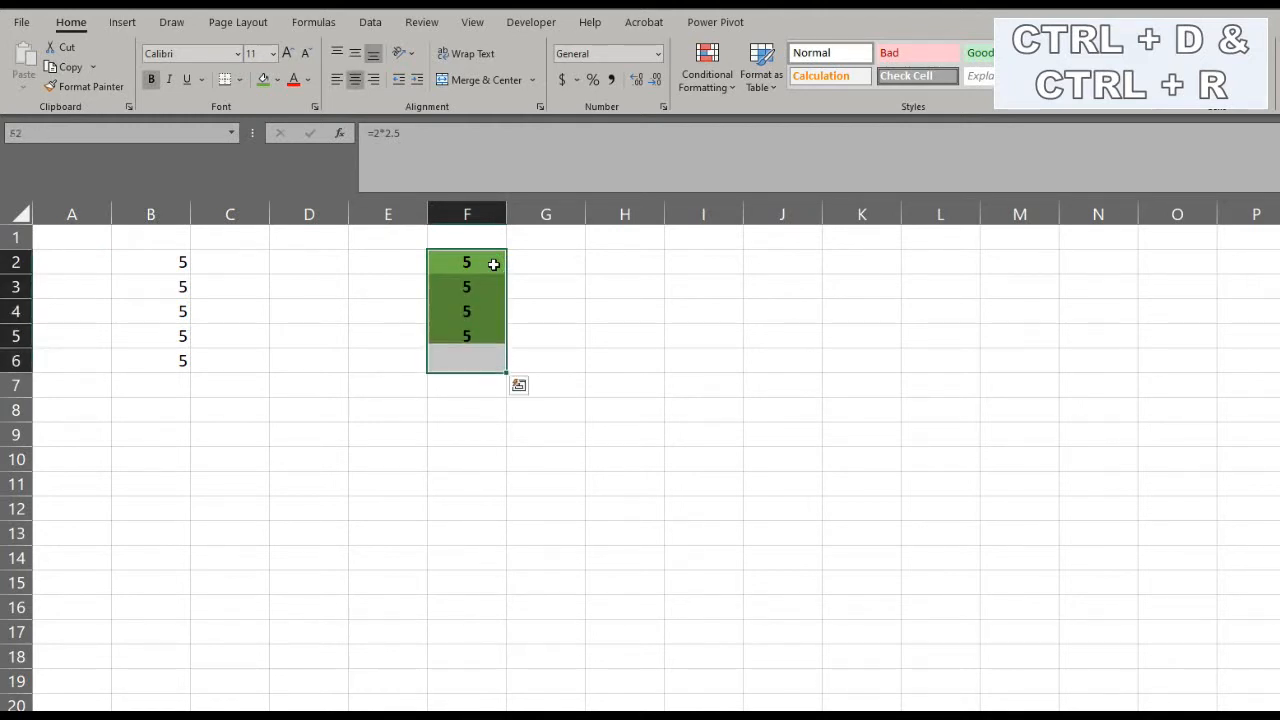
{"action": "left_click", "coordinate": [483, 313]}
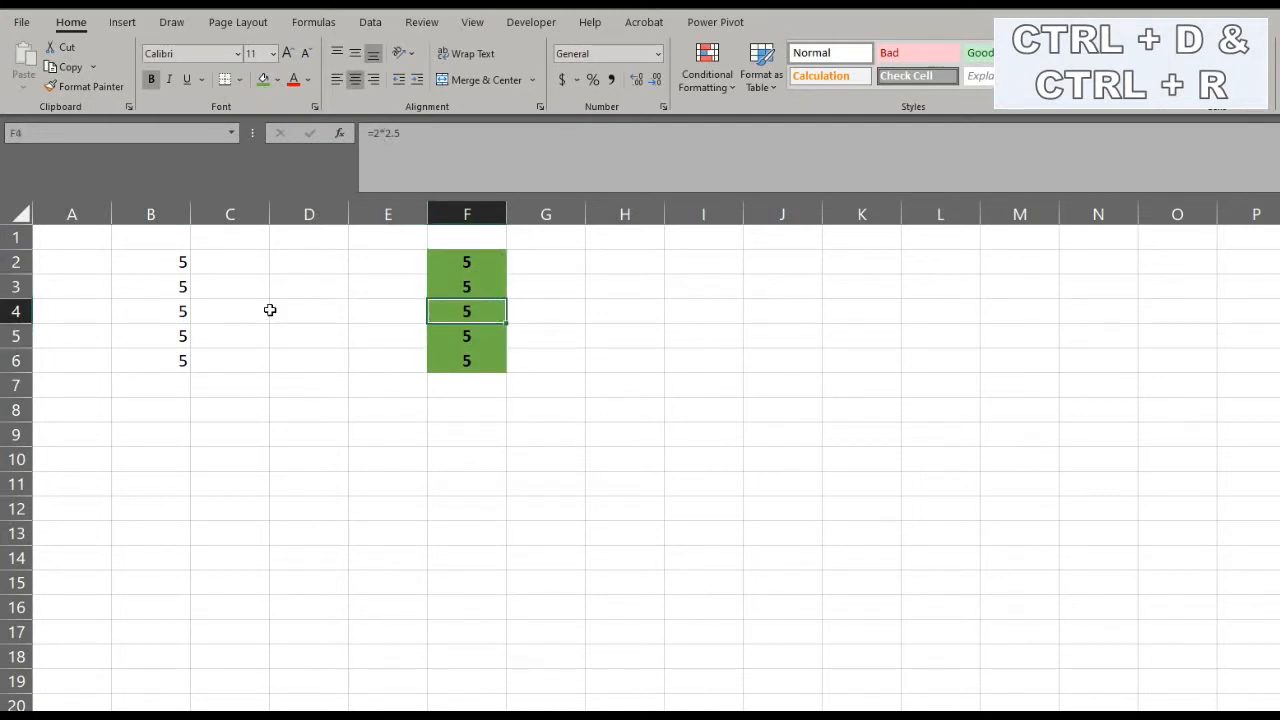
Fill the formula in B2 across C2 and D2 with Fill Right.
{"action": "left_click", "coordinate": [175, 263]}
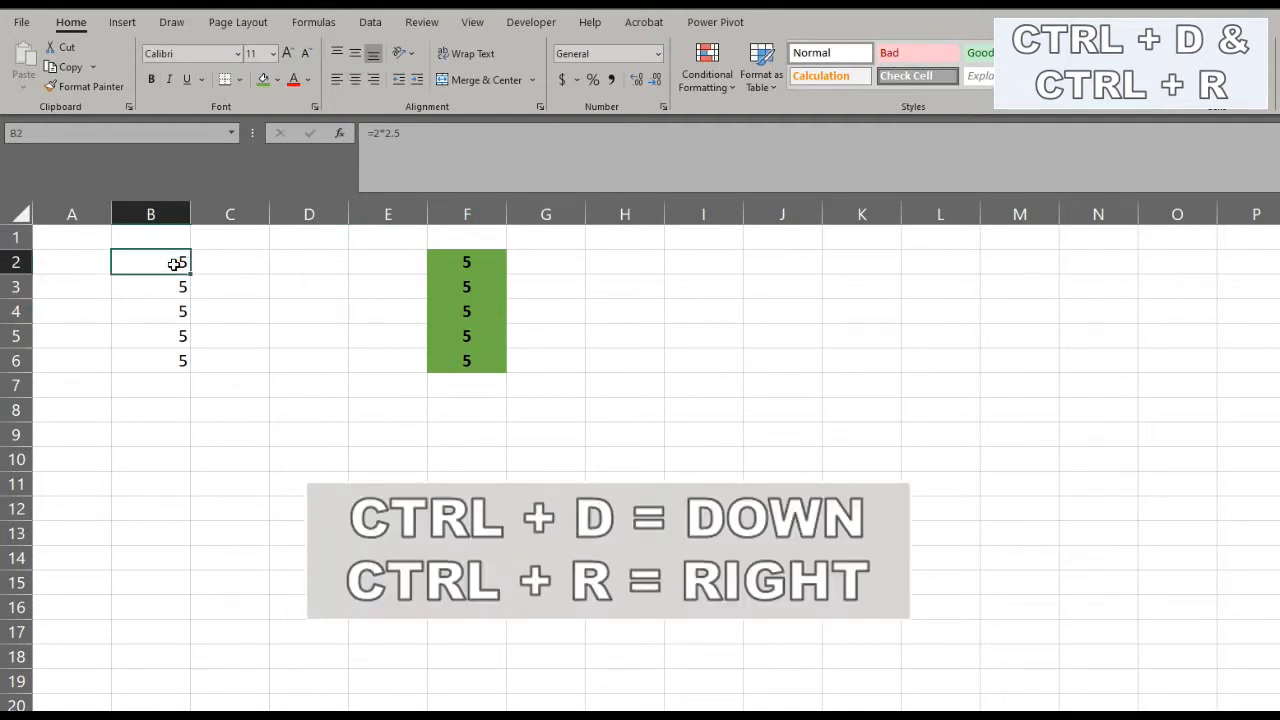
{"action": "key", "text": "shift+Right"}
{"action": "key", "text": "shift+Right"}
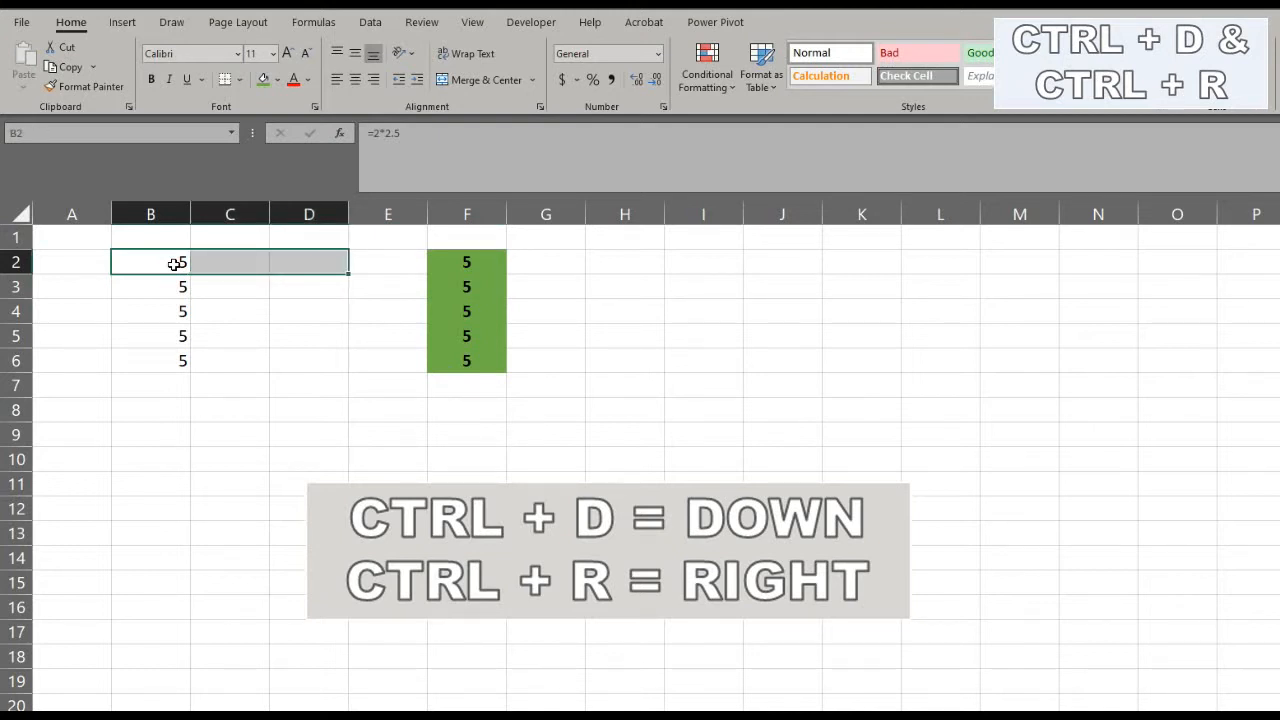
{"action": "key", "text": "ctrl+r"}
{"action": "key", "text": "Right"}
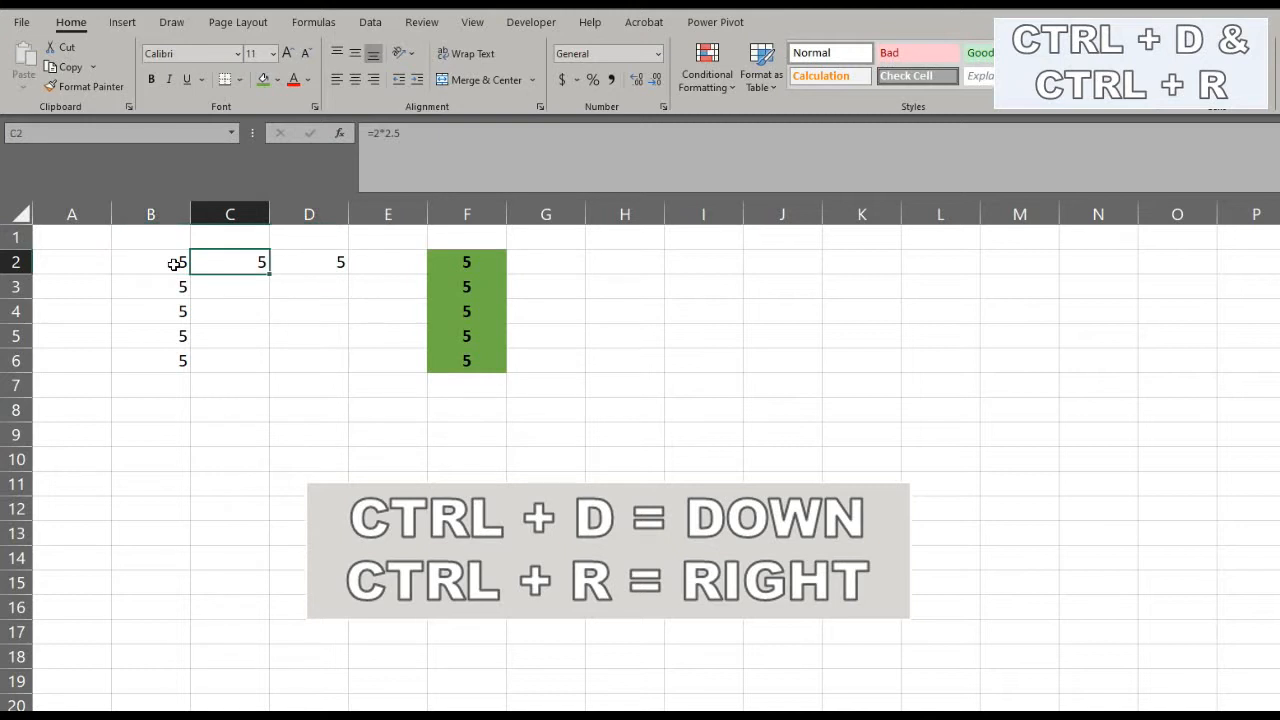
{"action": "key", "text": "Right"}
{"action": "key", "text": "Left"}
{"action": "key", "text": "Left"}
{"action": "key", "text": "shift+Left"}
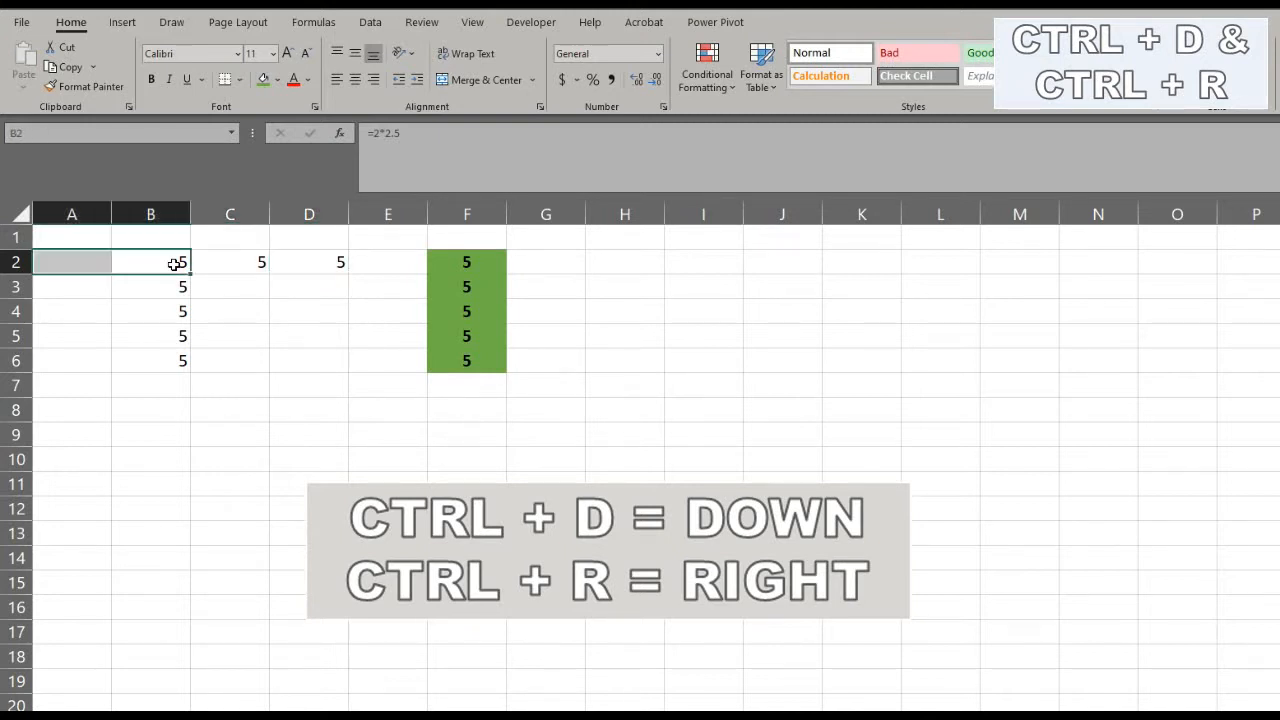
{"action": "key", "text": "ctrl+t"}
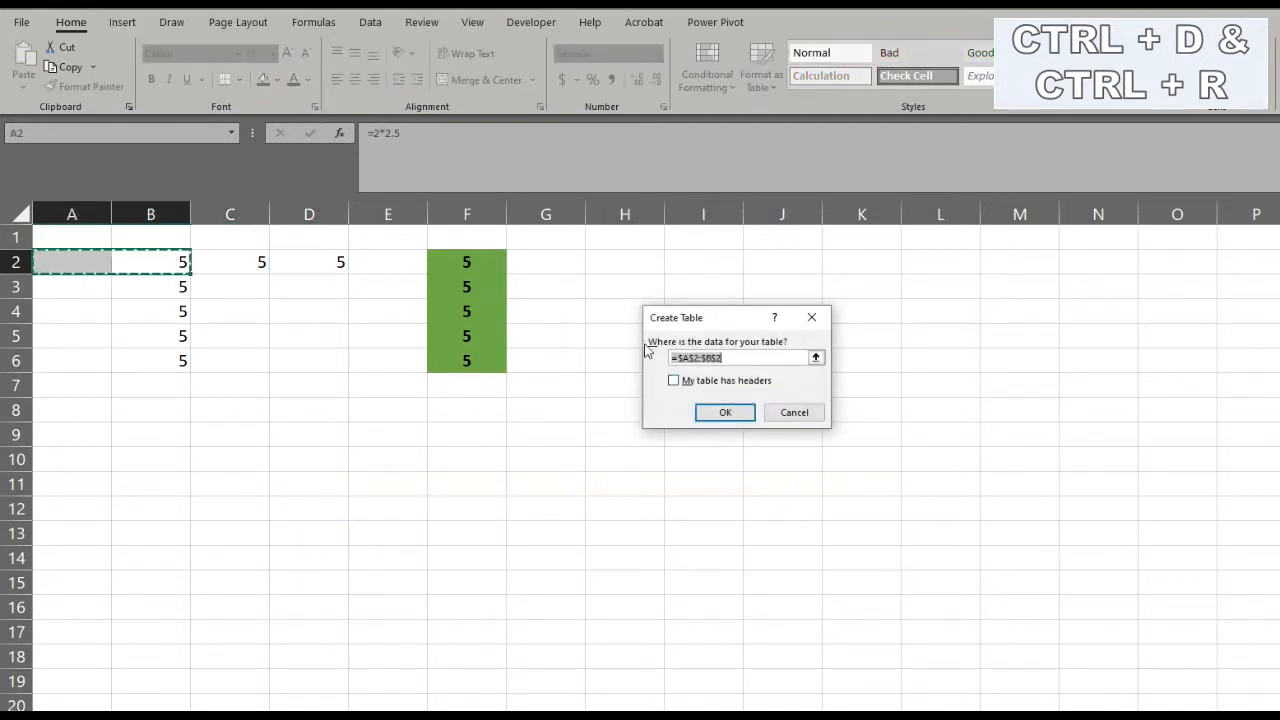
{"action": "left_click", "coordinate": [812, 318]}
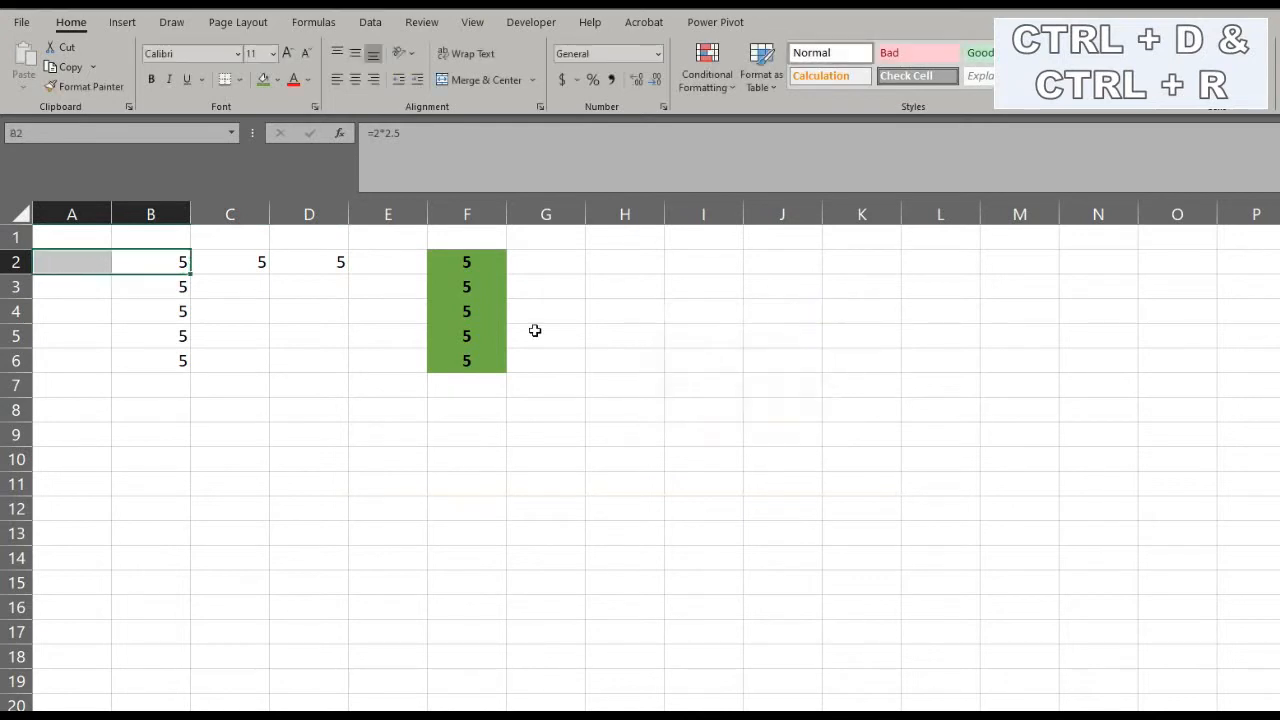
{"action": "left_click_drag", "start_coordinate": [245, 263], "coordinate": [296, 268]}
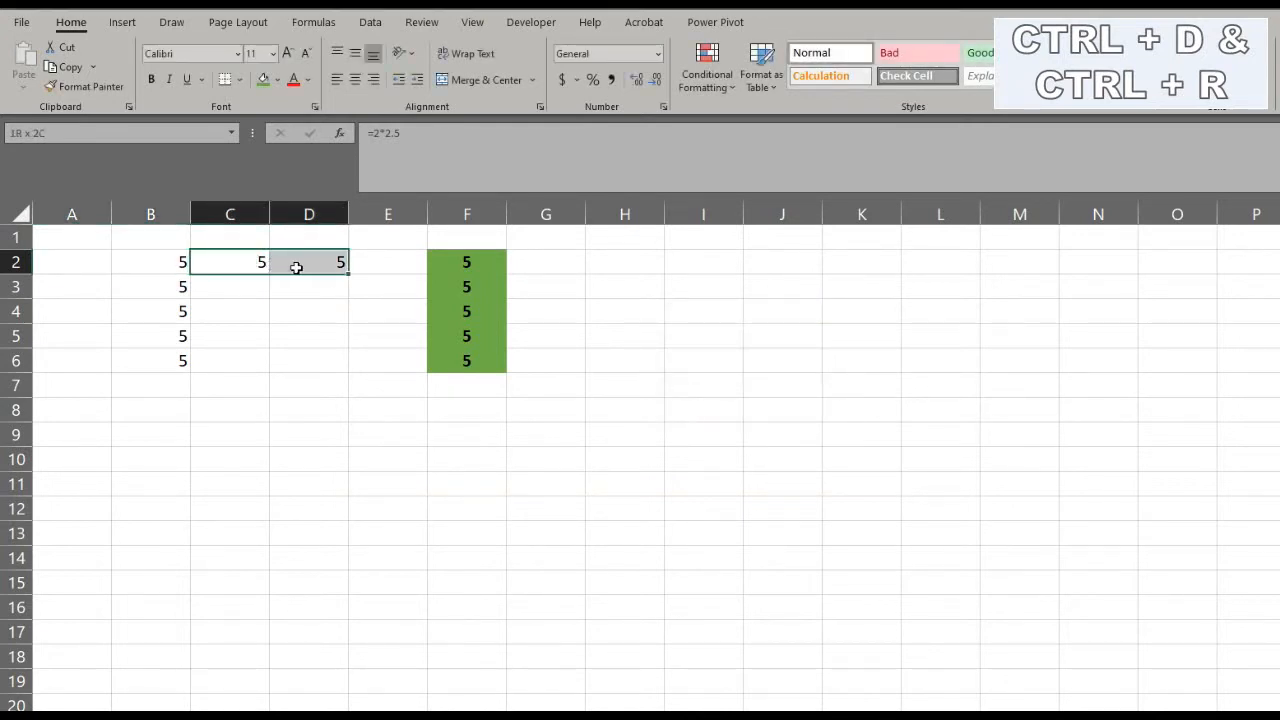
{"action": "key", "text": "ctrl+z"}
{"action": "key", "text": "ctrl+z"}
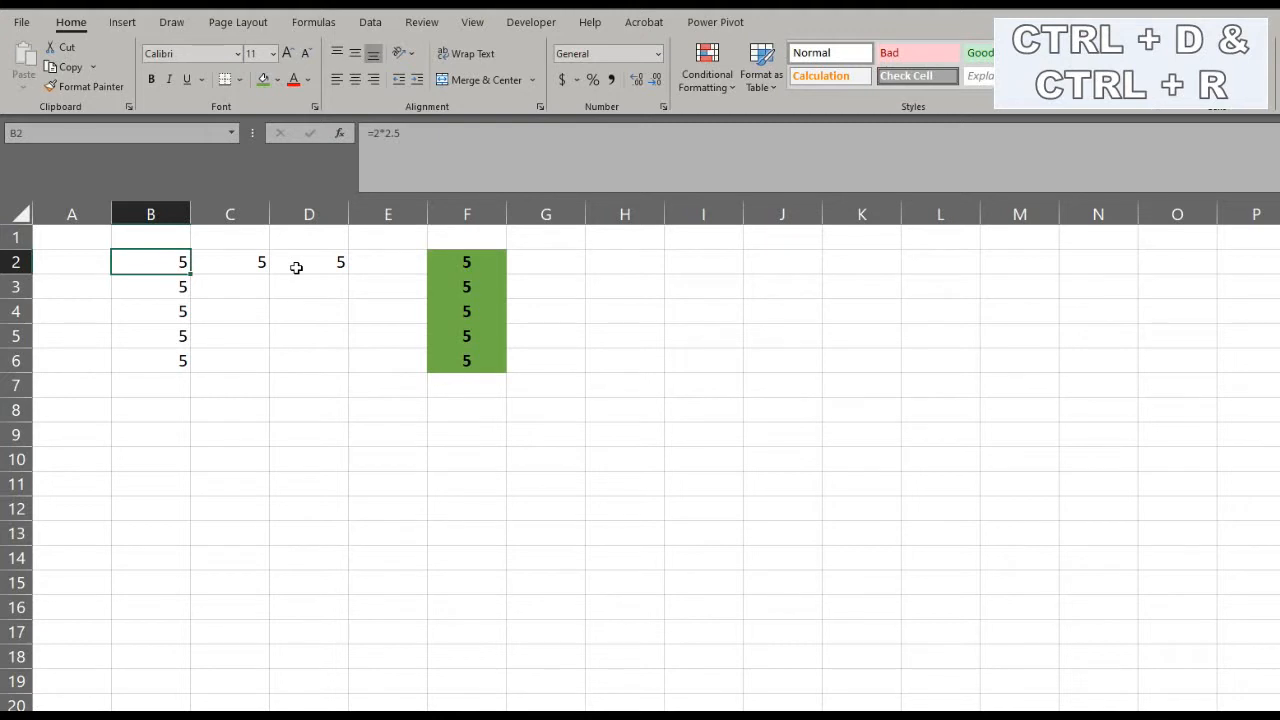
{"action": "key", "text": "shift+Left"}
{"action": "key", "text": "Right"}
{"action": "key", "text": "Left"}
{"action": "key", "text": "shift+Up"}
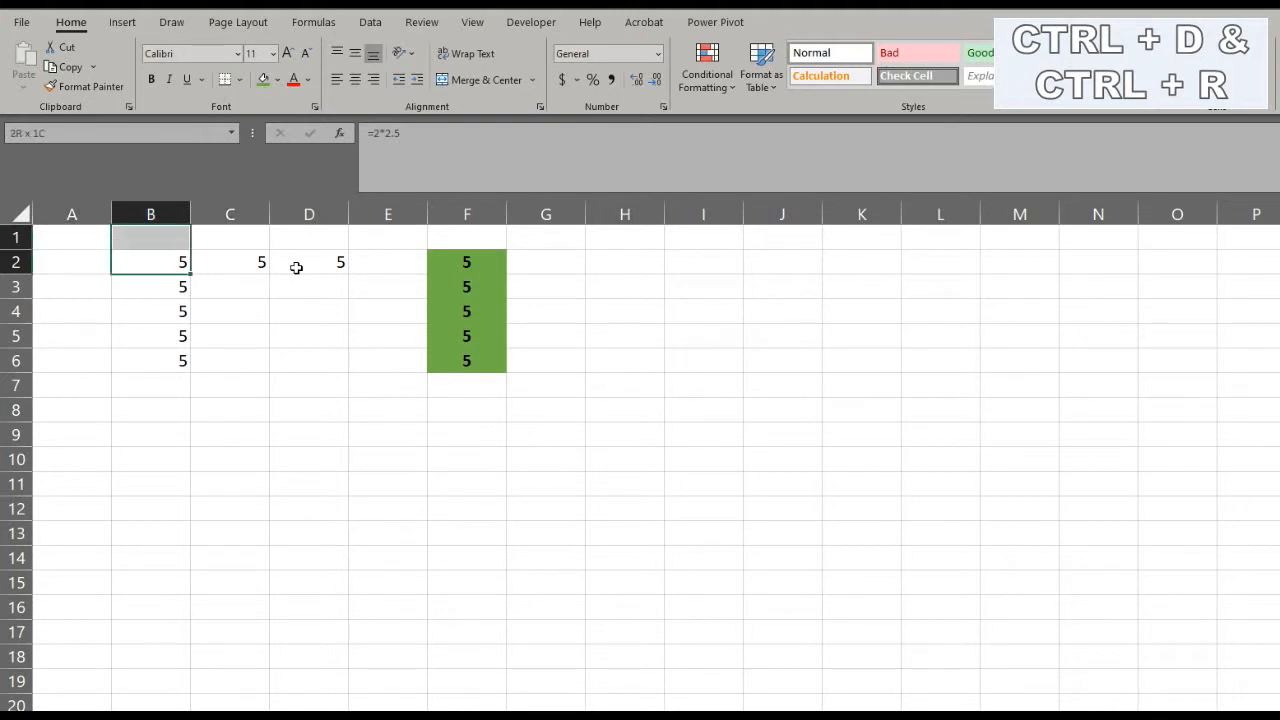
{"action": "key", "text": "Down"}
{"action": "key", "text": "Up"}
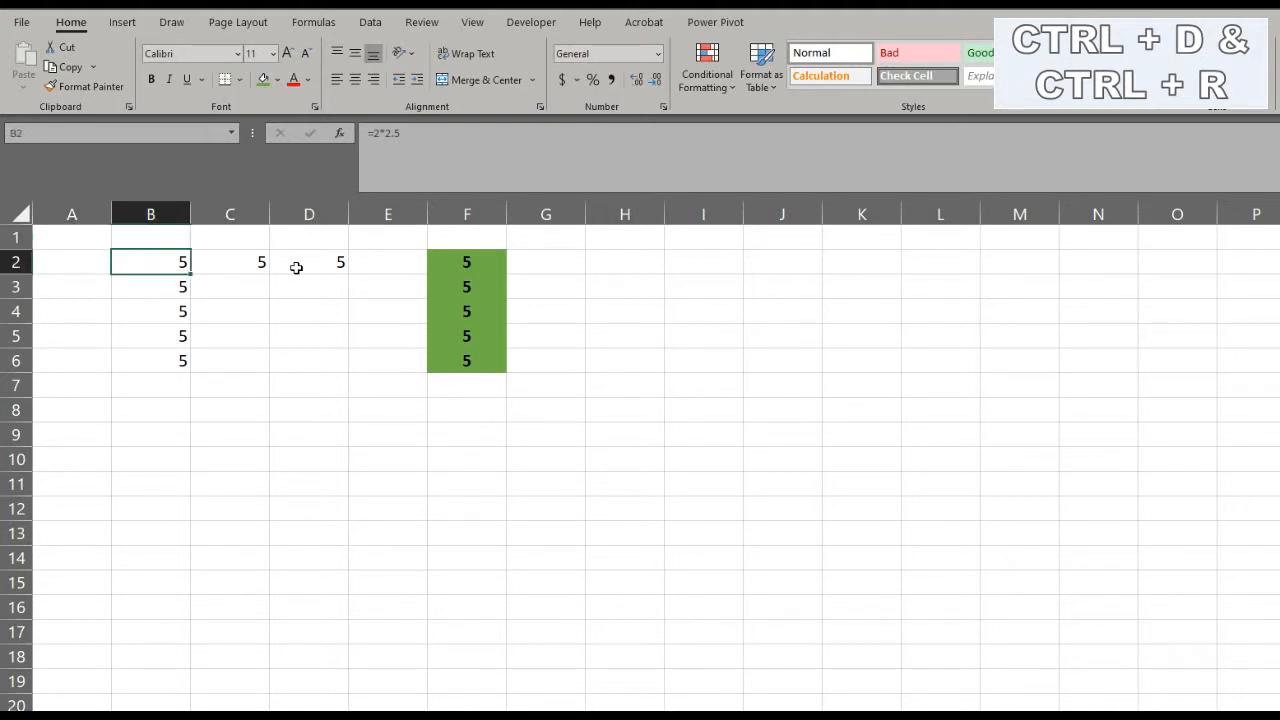
Delete the contents of C2:D2.
{"action": "key", "text": "Right"}
{"action": "key", "text": "shift+Right"}
{"action": "key", "text": "Delete"}
Delete the contents of F3:F6 and clear the formatting of those cells.
{"action": "key", "text": "Right"}
{"action": "key", "text": "Right"}
{"action": "key", "text": "Right"}
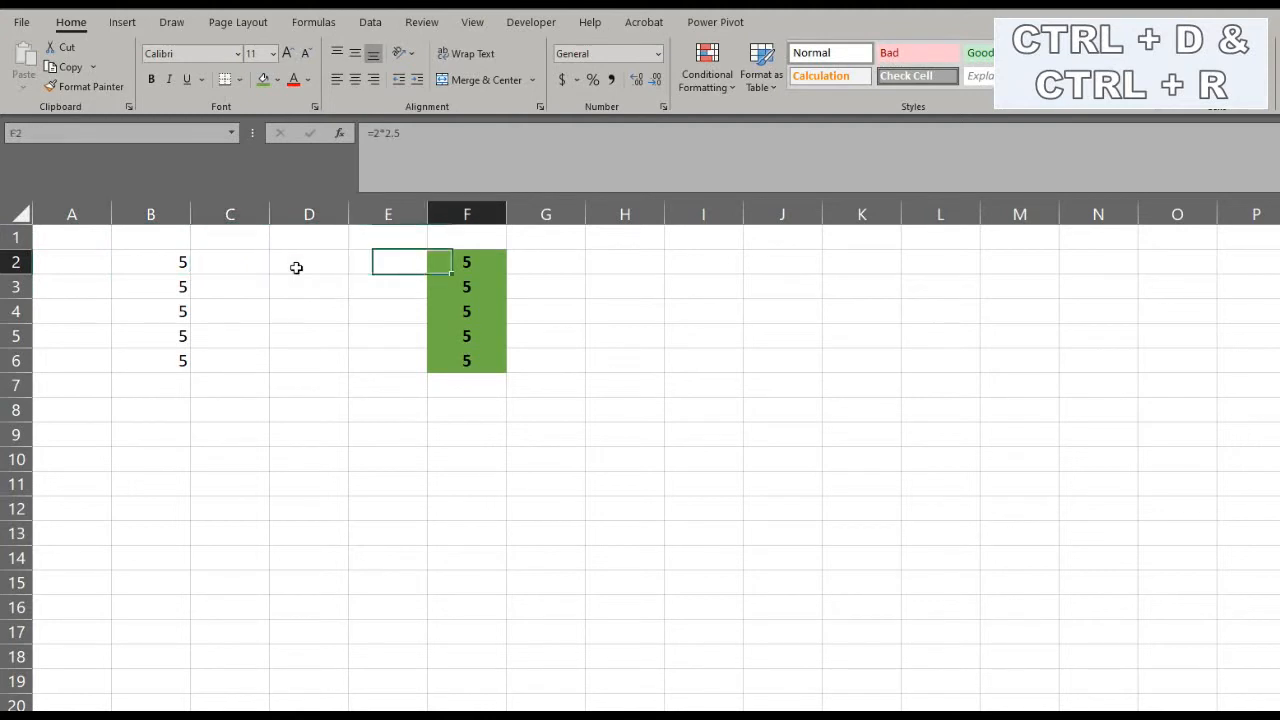
{"action": "key", "text": "Down"}
{"action": "key", "text": "ctrl+shift+Down"}
{"action": "key", "text": "Delete"}
{"action": "key", "text": "alt+h"}
{"action": "key", "text": "e"}
{"action": "key", "text": "f"}
{"action": "key", "text": "Left"}
{"action": "key", "text": "Right"}
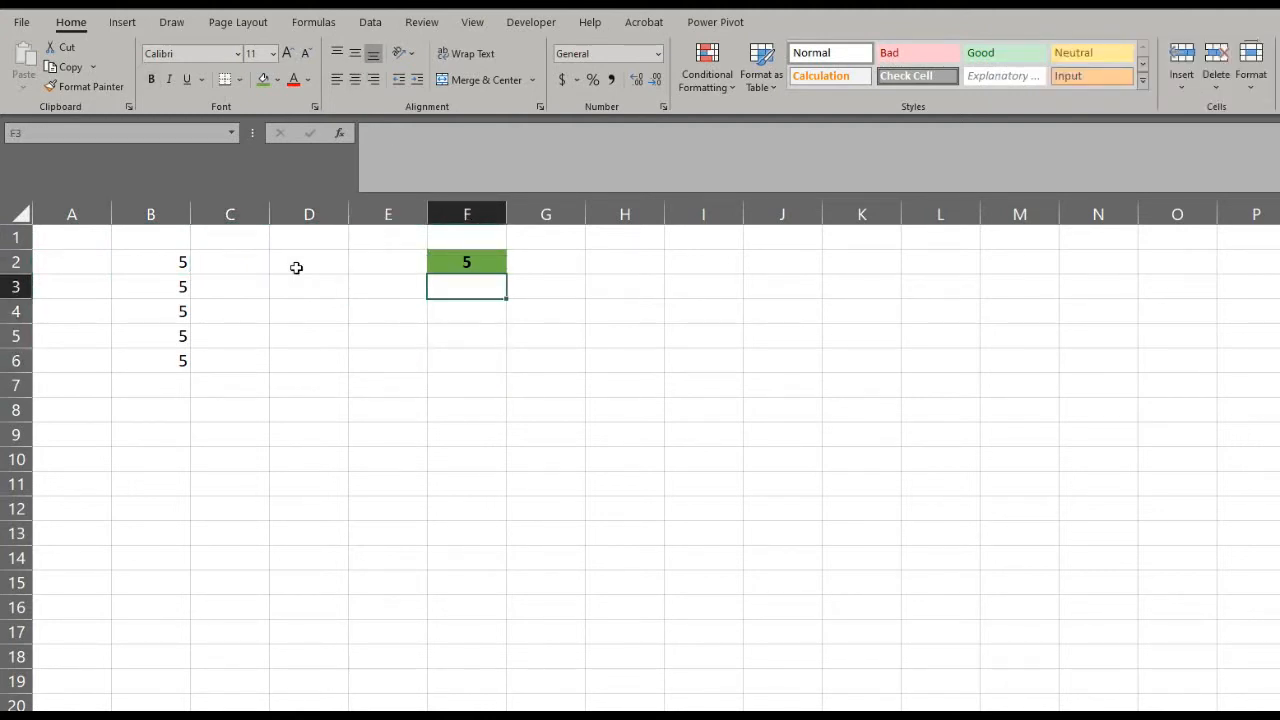
Undo the removal of both the contents and the formatting in F3:F6.
{"action": "key", "text": "ctrl+z"}
{"action": "key", "text": "ctrl+z"}
{"action": "key", "text": "Left"}
{"action": "key", "text": "Right"}
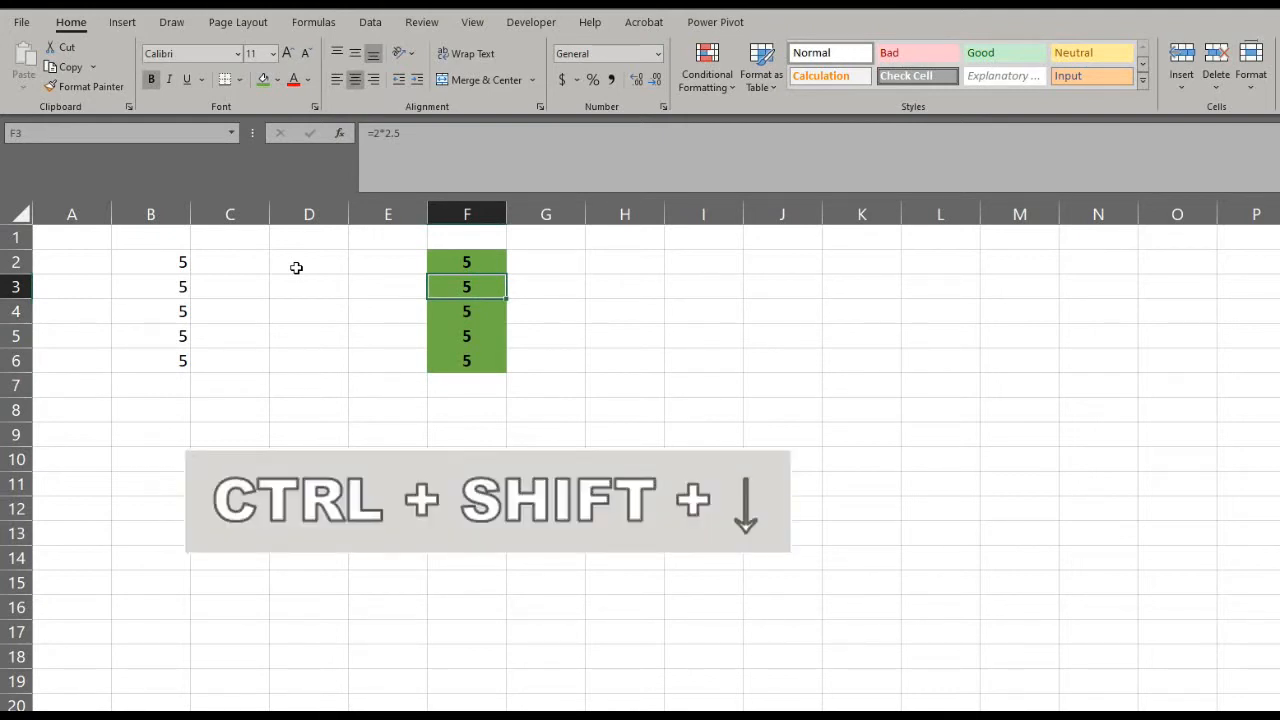
Clear the contents of F3:F6 again and remove their formatting with Clear Formats.
{"action": "key", "text": "ctrl+shift+Down"}
{"action": "key", "text": "Delete"}
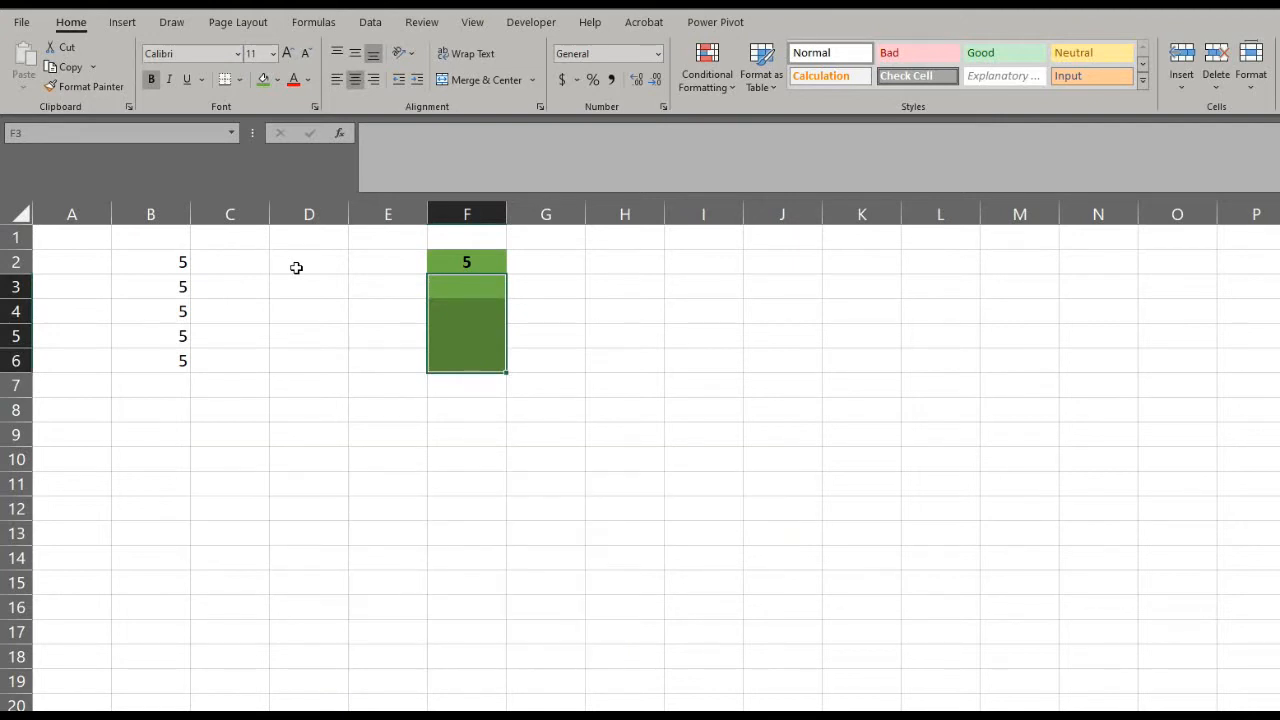
{"action": "key", "text": "alt"}
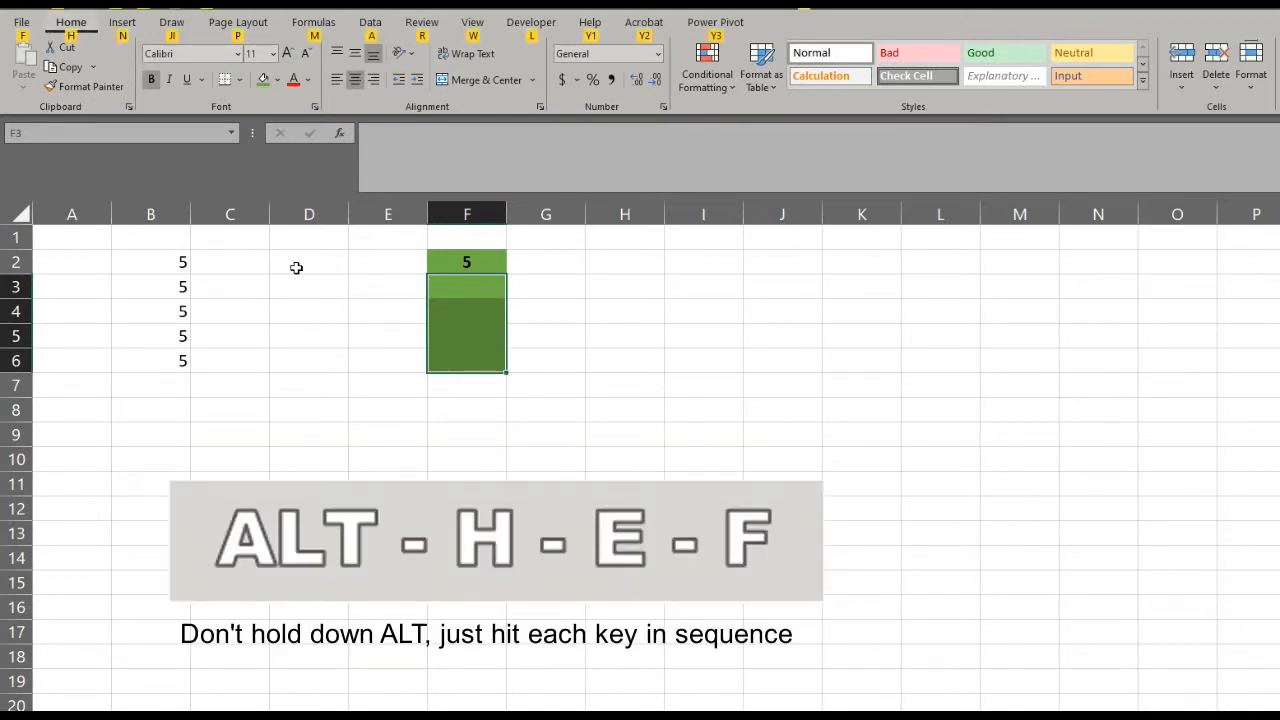
{"action": "key", "text": "h"}
{"action": "key", "text": "e"}
{"action": "key", "text": "f"}
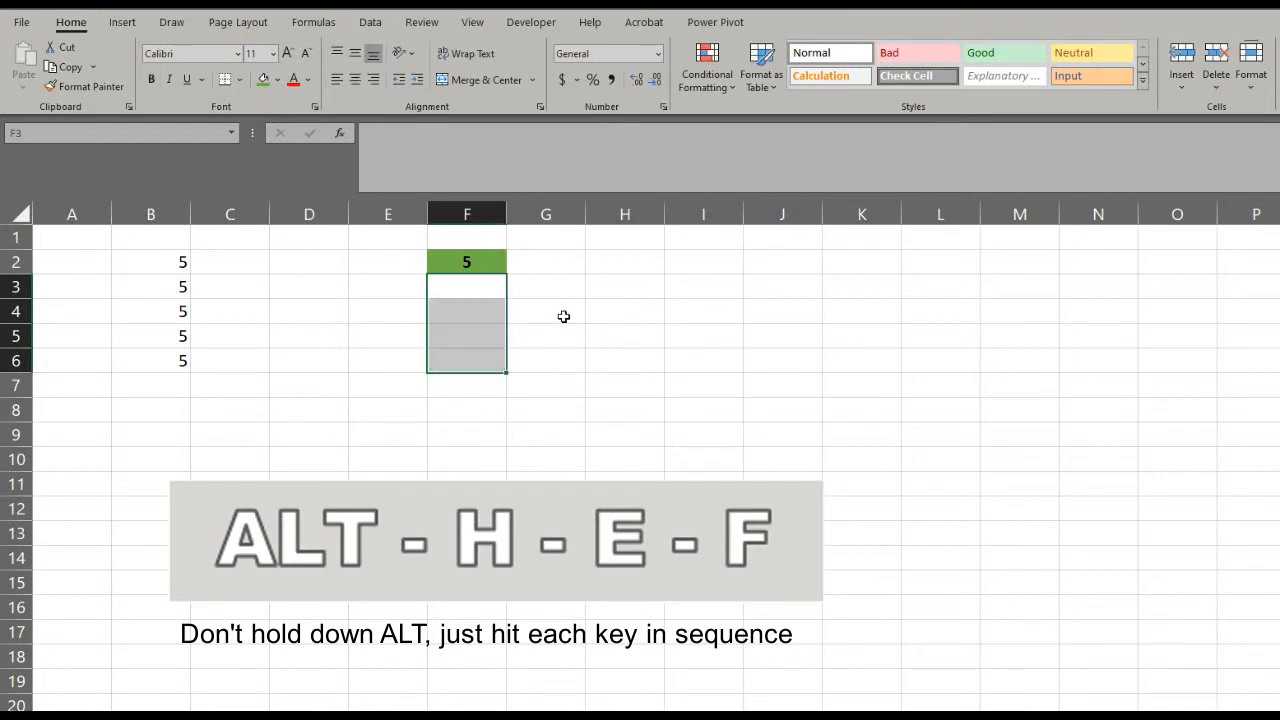
Enter 5 in each of the cells F3 through F6.
{"action": "left_click", "coordinate": [470, 286]}
{"action": "key", "text": "Left"}
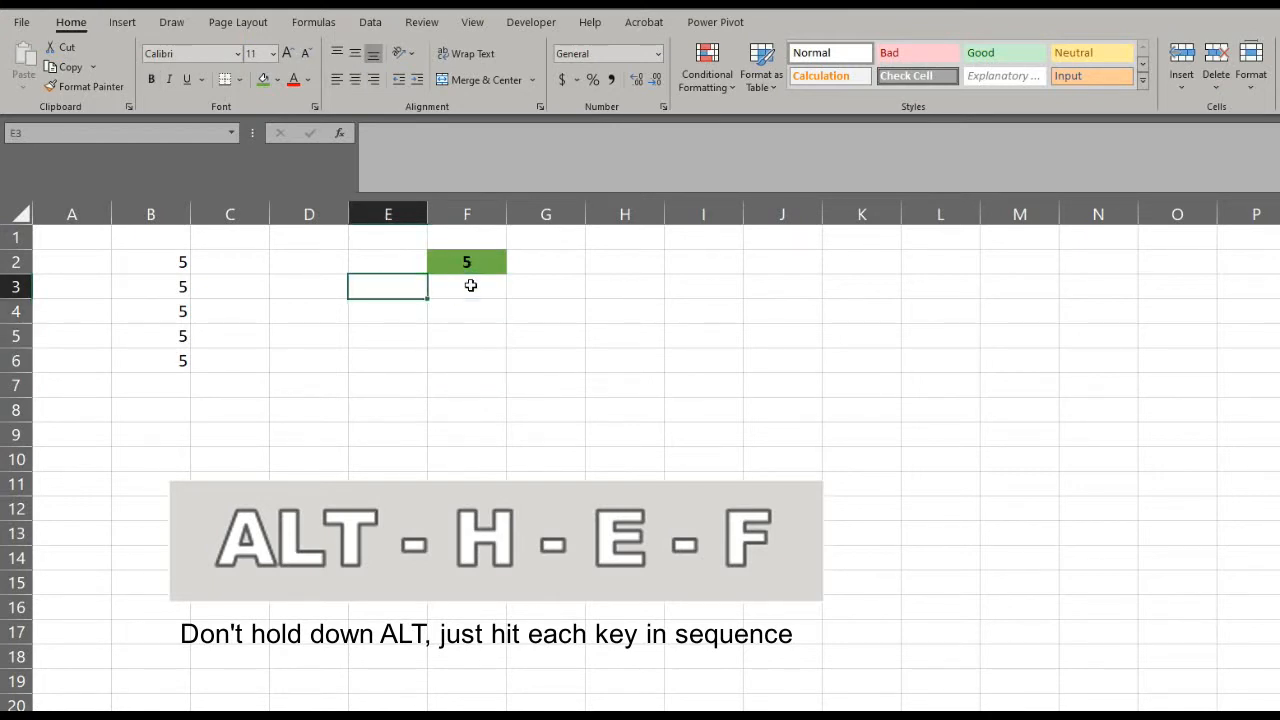
{"action": "key", "text": "Right"}
{"action": "type", "text": "5"}
{"action": "key", "text": "Return"}
{"action": "type", "text": "5 5 5"}
{"action": "key", "text": "Return"}
Delete the typed values from F3:F6.
{"action": "key", "text": "Up"}
{"action": "key", "text": "Up"}
{"action": "key", "text": "Up"}
{"action": "key", "text": "Up"}
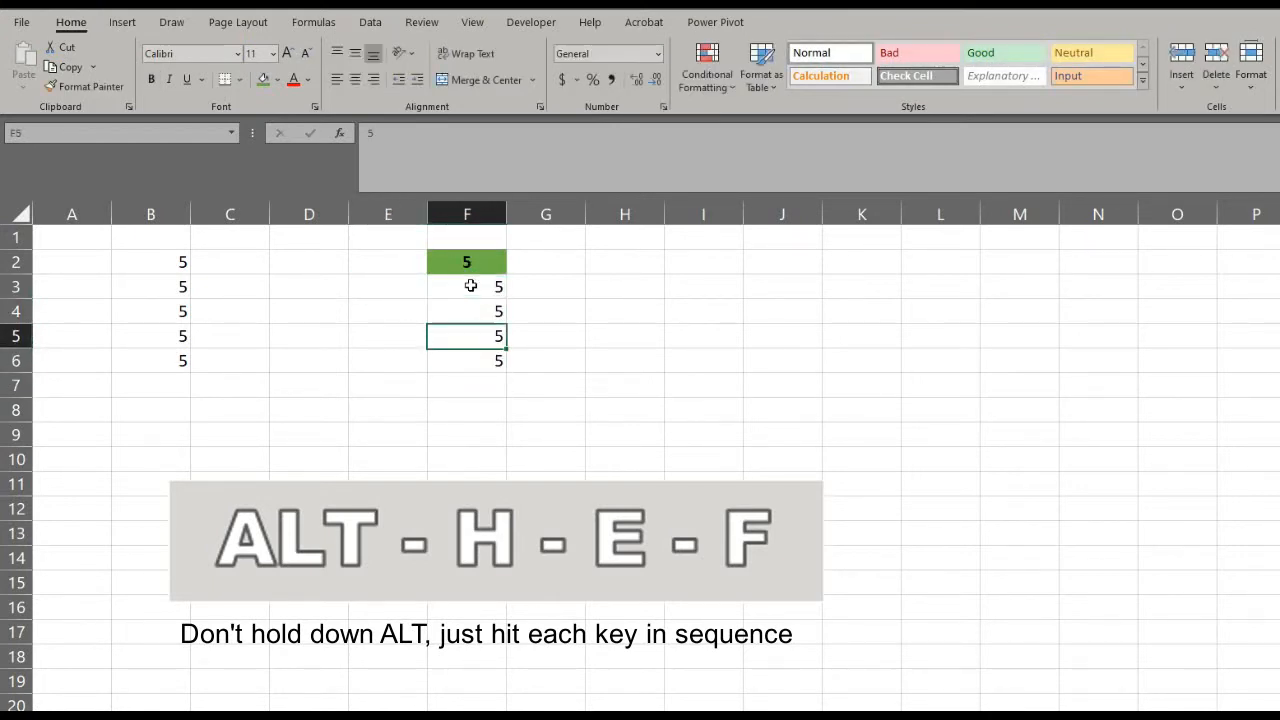
{"action": "key", "text": "shift+Down"}
{"action": "key", "text": "shift+Down"}
{"action": "key", "text": "shift+Down"}
{"action": "key", "text": "Delete"}
Delete the copied formulas from B3:B6 and return to B2.
{"action": "key", "text": "Left"}
{"action": "key", "text": "Left"}
{"action": "key", "text": "Left"}
{"action": "key", "text": "Left"}
{"action": "key", "text": "shift+Down"}
{"action": "key", "text": "shift+Down"}
{"action": "key", "text": "shift+Down"}
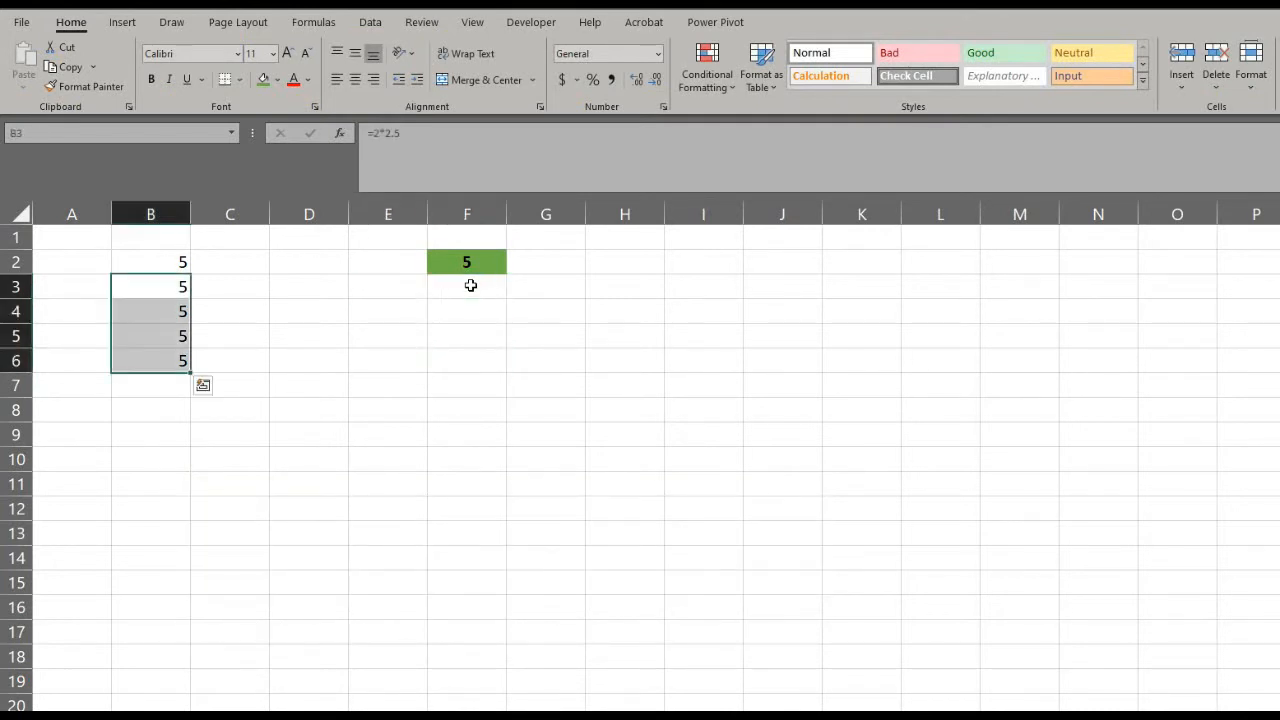
{"action": "key", "text": "Delete"}
{"action": "key", "text": "Up"}
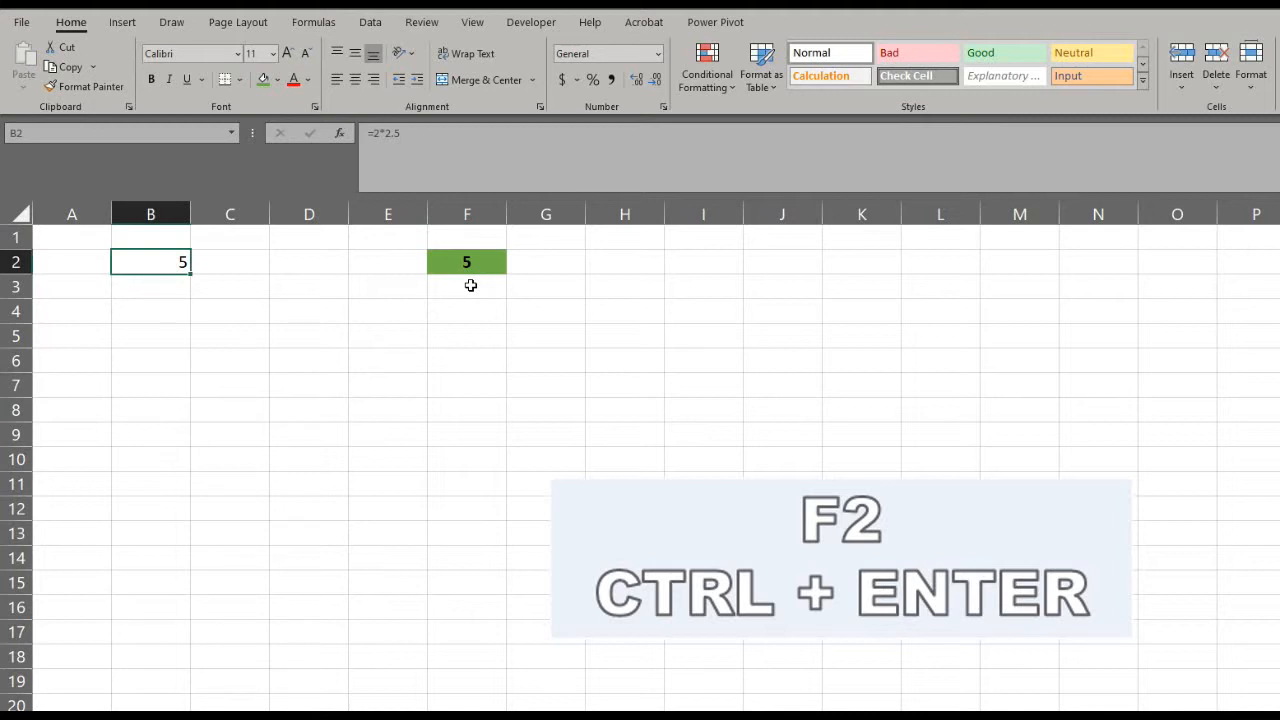
Select B2:B6, edit the active cell and commit its formula =2*2.5 to the whole range at once.
{"action": "key", "text": "shift+Down"}
{"action": "key", "text": "shift+Down"}
{"action": "key", "text": "shift+Down"}
{"action": "key", "text": "shift+Down"}
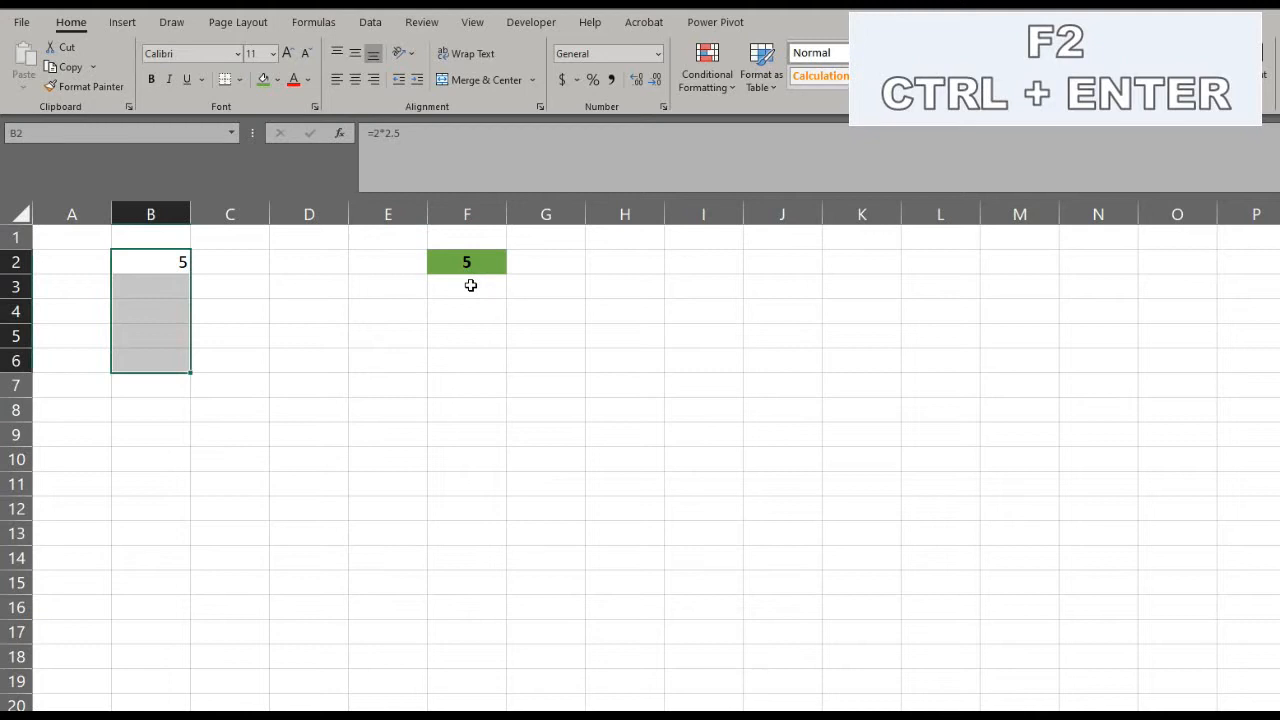
{"action": "key", "text": "F2"}
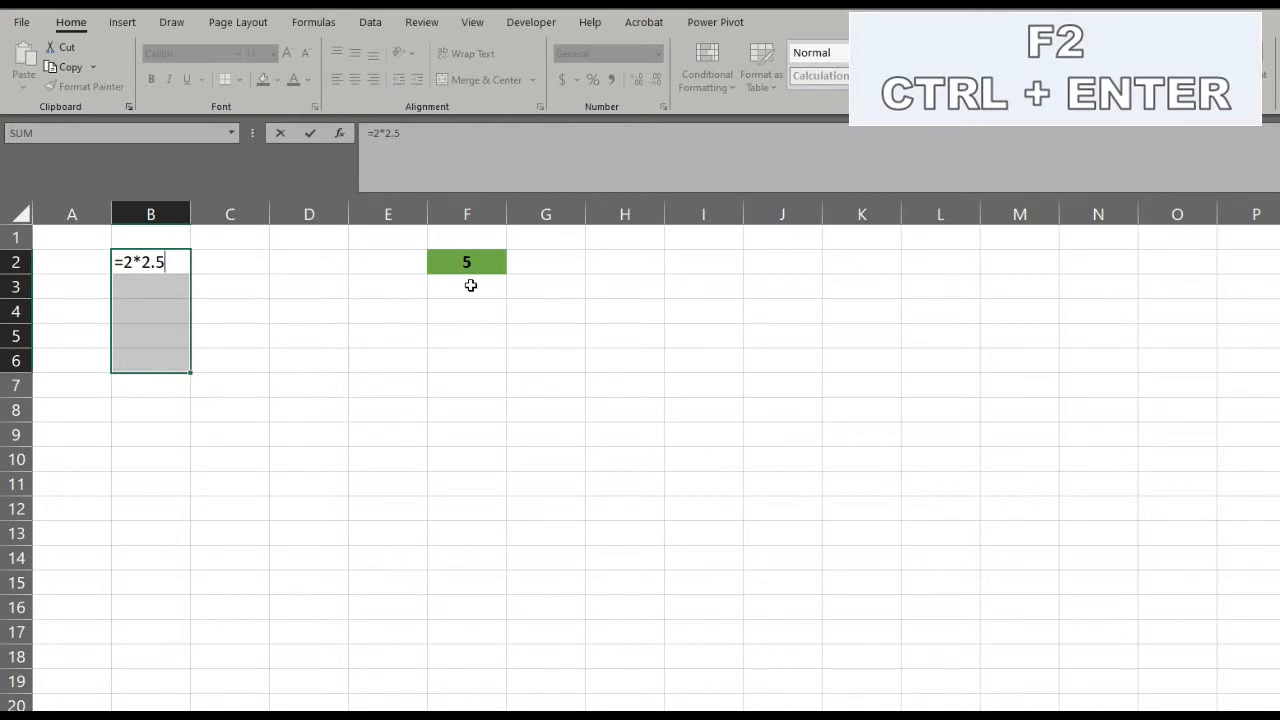
{"action": "key", "text": "ctrl+Return"}
{"action": "key", "text": "Down"}
{"action": "key", "text": "Down"}
{"action": "key", "text": "Down"}
{"action": "key", "text": "Down"}
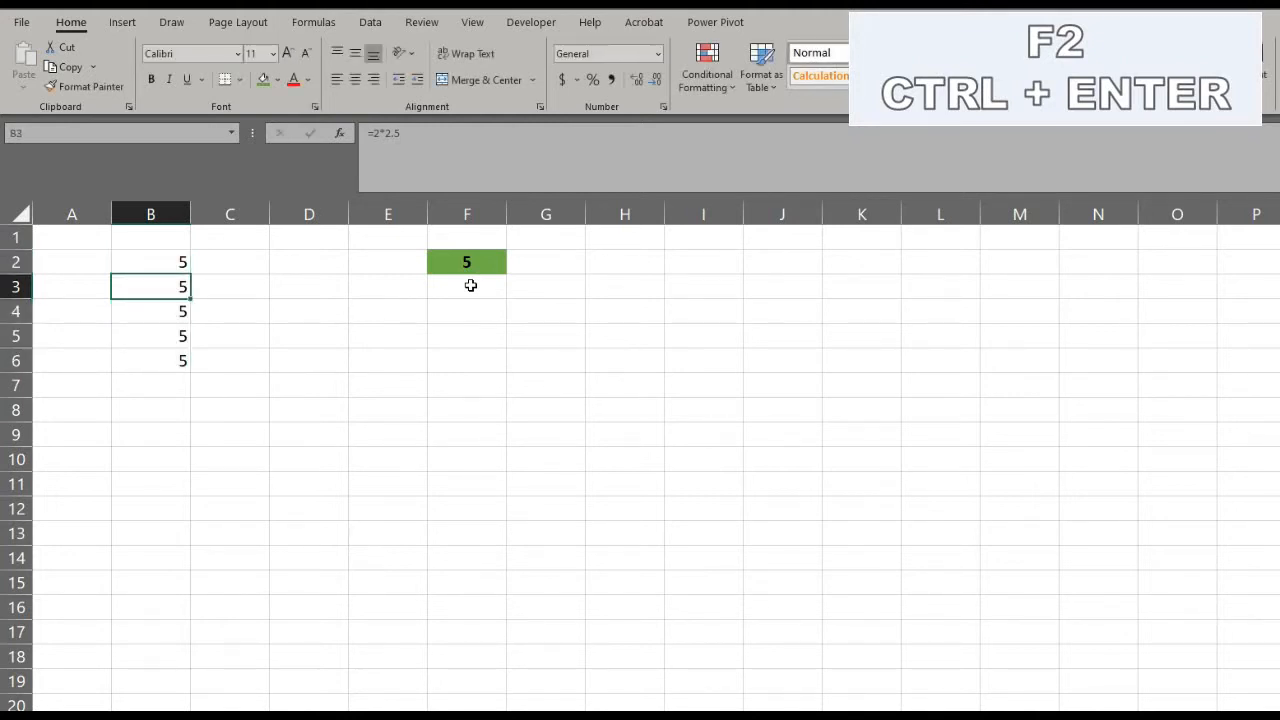
Select F2:F6, edit the active cell and commit its formula =2*2.5 to the whole range at once.
{"action": "key", "text": "Up"}
{"action": "key", "text": "Up"}
{"action": "key", "text": "Up"}
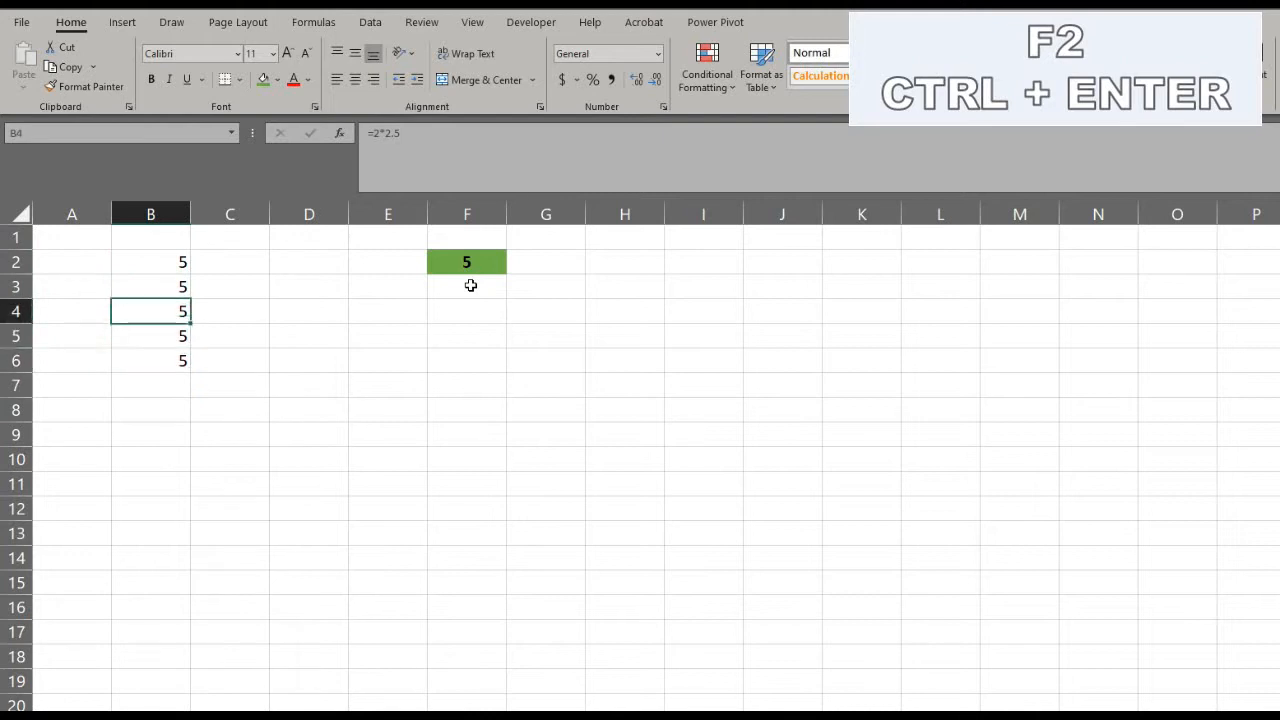
{"action": "key", "text": "Up"}
{"action": "key", "text": "ctrl+Right"}
{"action": "key", "text": "shift+Down"}
{"action": "key", "text": "shift+Down"}
{"action": "key", "text": "shift+Down"}
{"action": "key", "text": "shift+Down"}
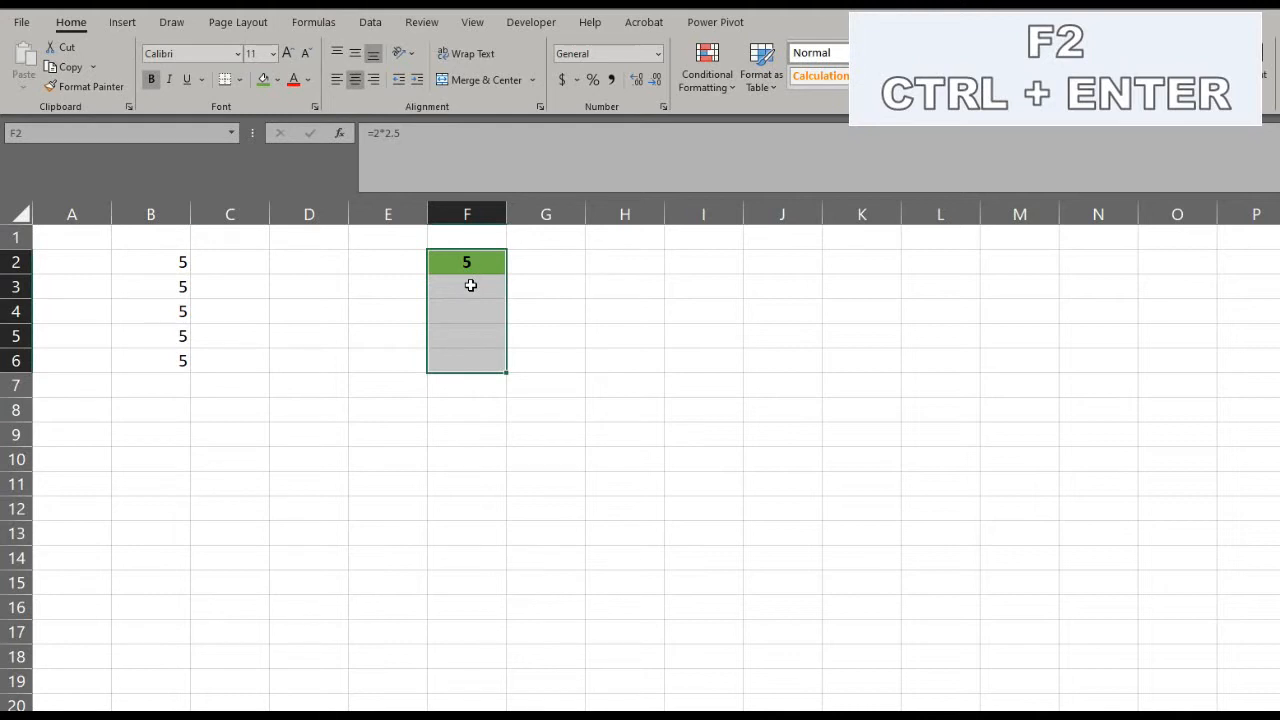
{"action": "key", "text": "F2"}
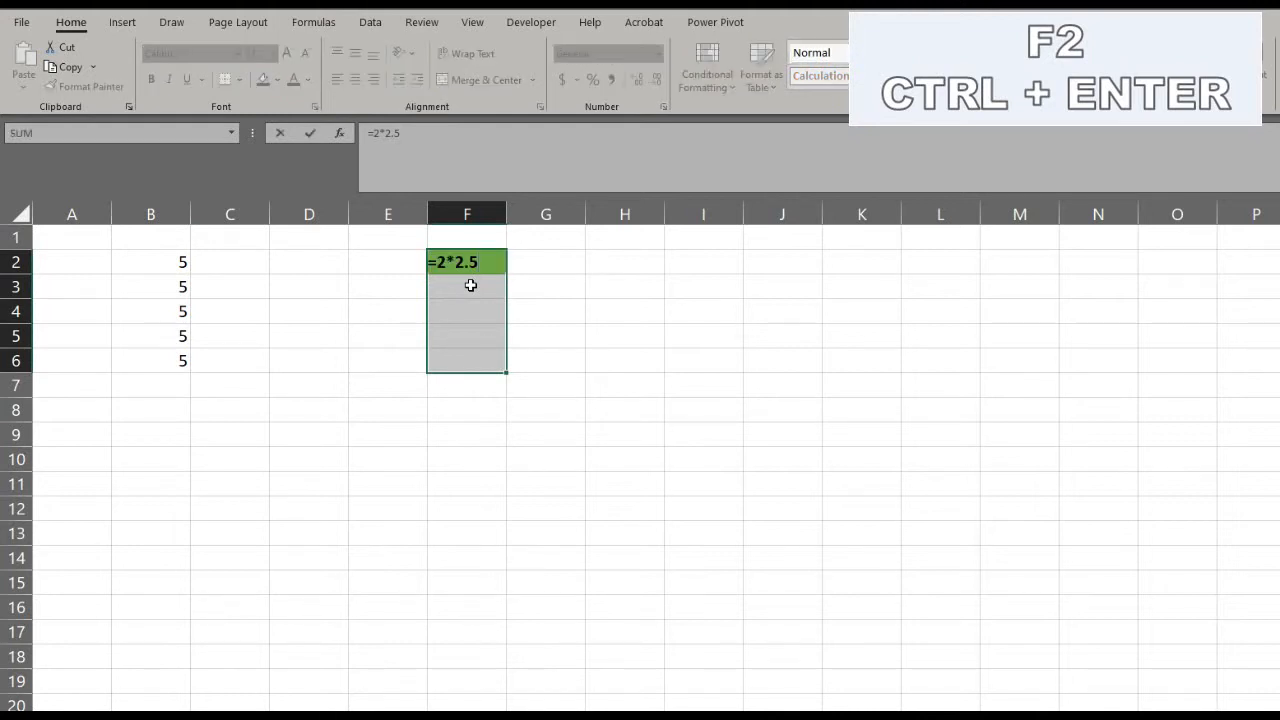
{"action": "key", "text": "ctrl+Return"}
{"action": "key", "text": "ctrl+q"}
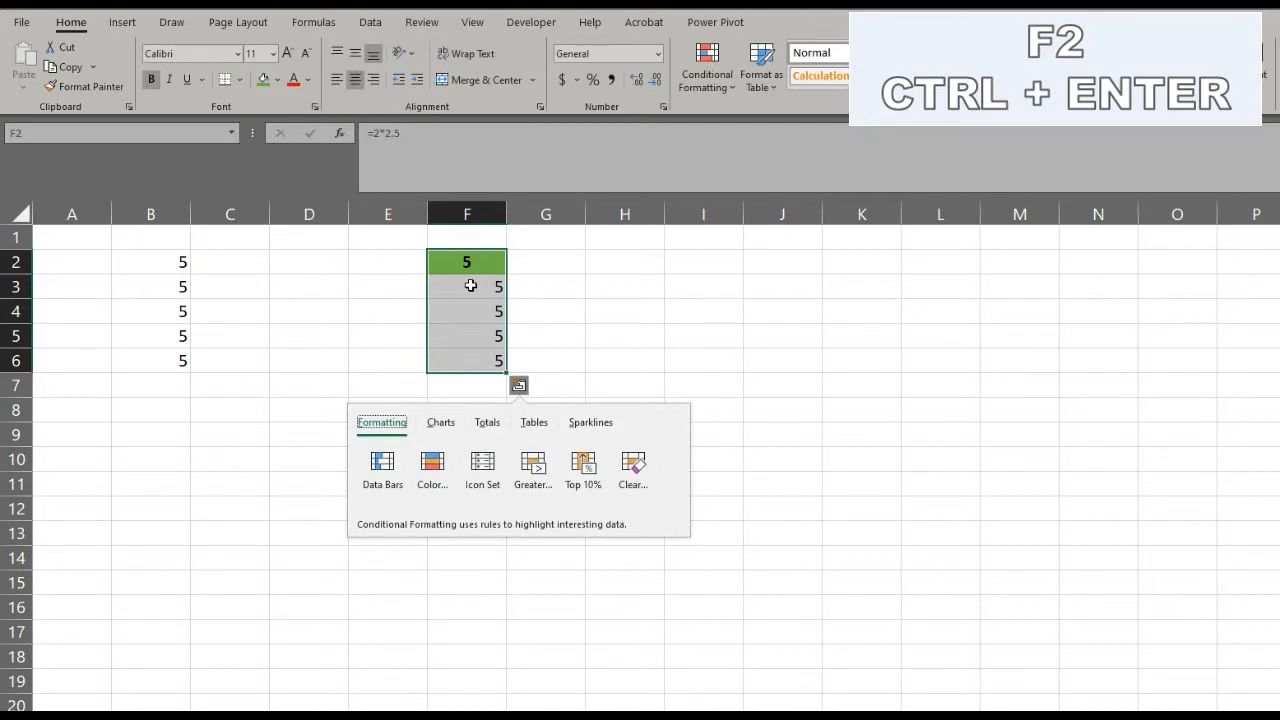
{"action": "key", "text": "Escape"}
Examine the formulas and formatting of the cells in F2:F6.
{"action": "key", "text": "Down"}
{"action": "key", "text": "Down"}
{"action": "key", "text": "Down"}
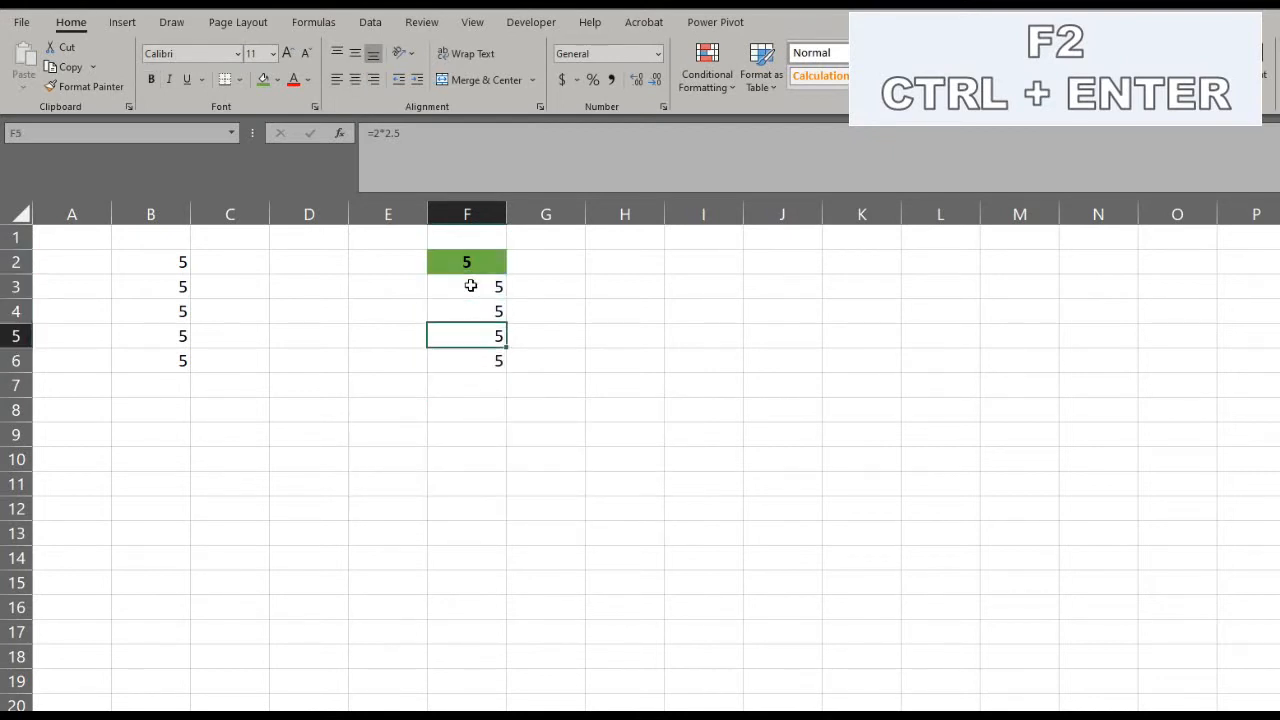
{"action": "key", "text": "Up"}
{"action": "key", "text": "Up"}
{"action": "key", "text": "Up"}
{"action": "key", "text": "Down"}
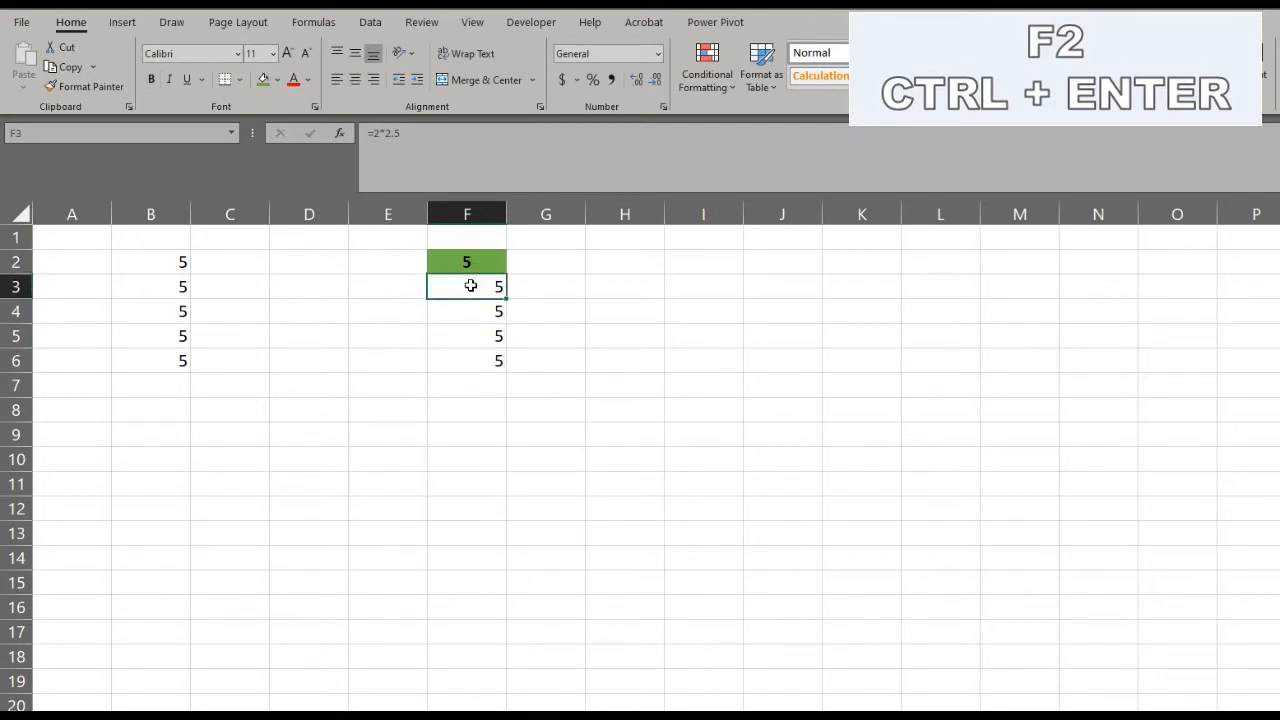
{"action": "key", "text": "Up"}
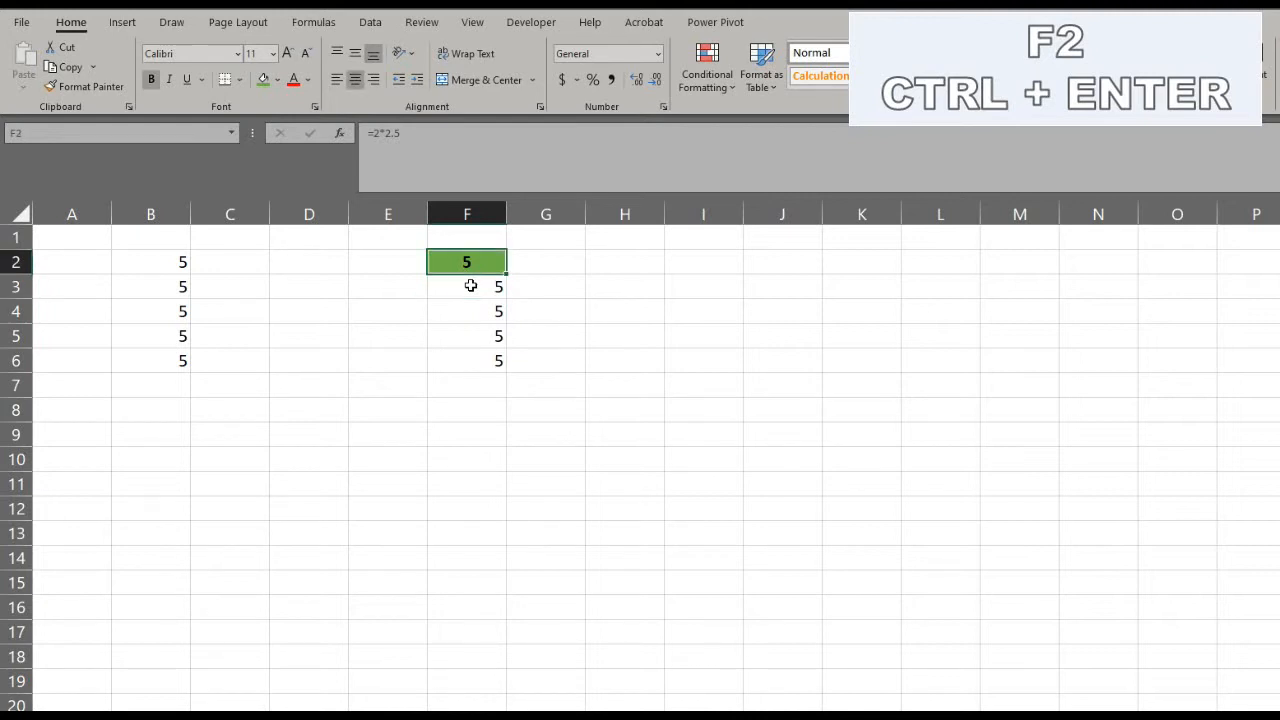
{"action": "key", "text": "Down"}
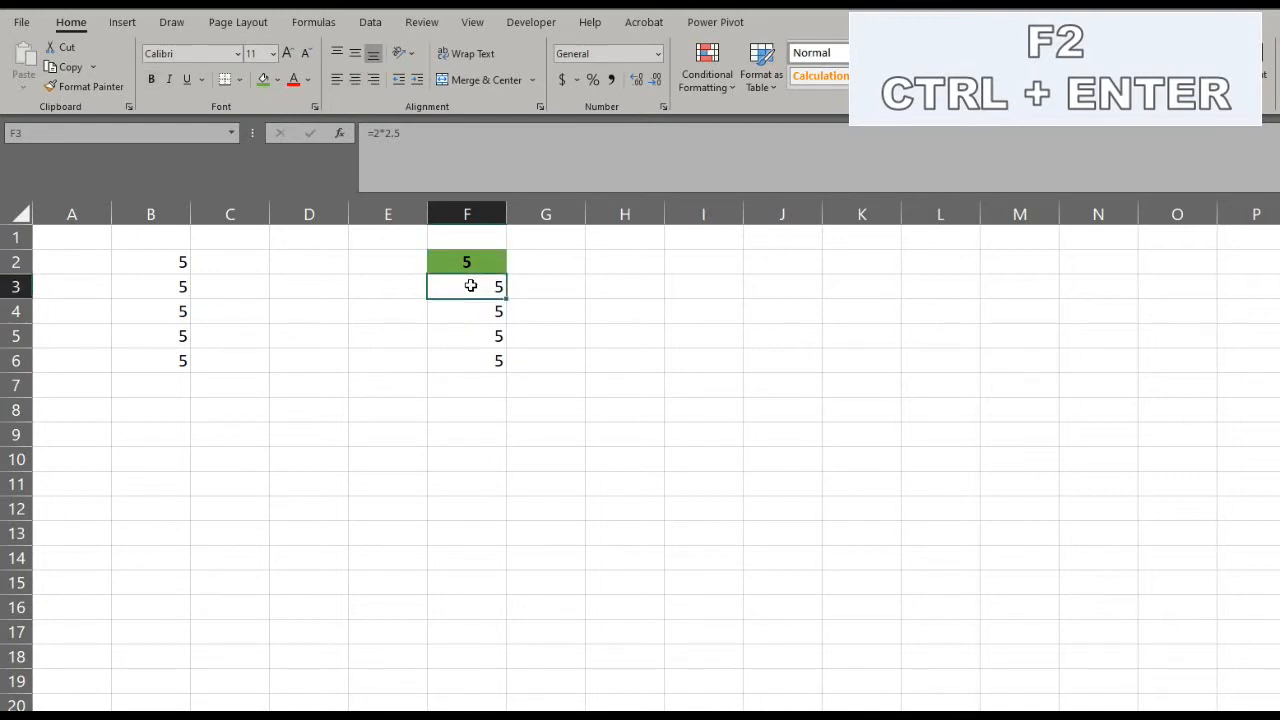
{"action": "key", "text": "Up"}
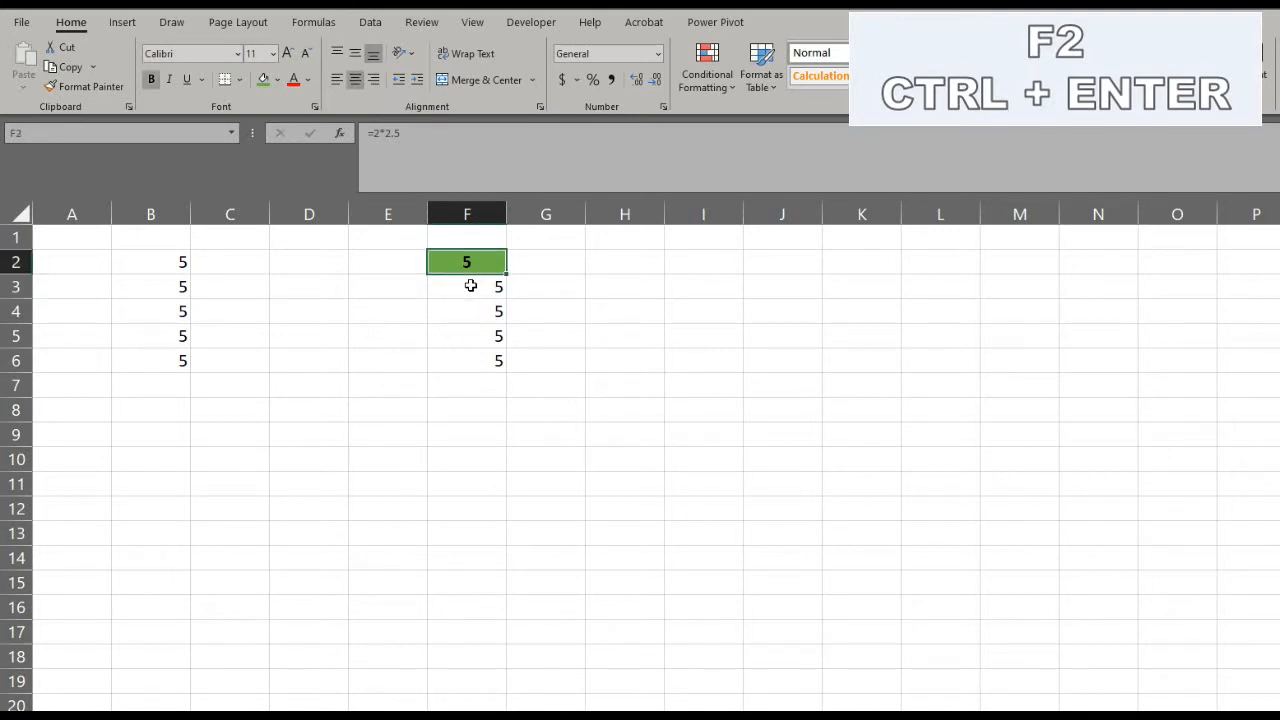
Commit the formula in F2 across F2:I2, extending it three cells to the right.
{"action": "key", "text": "shift+Right"}
{"action": "key", "text": "shift+Right"}
{"action": "key", "text": "shift+Right"}
{"action": "key", "text": "F2"}
{"action": "key", "text": "ctrl+Return"}
{"action": "key", "text": "Up"}
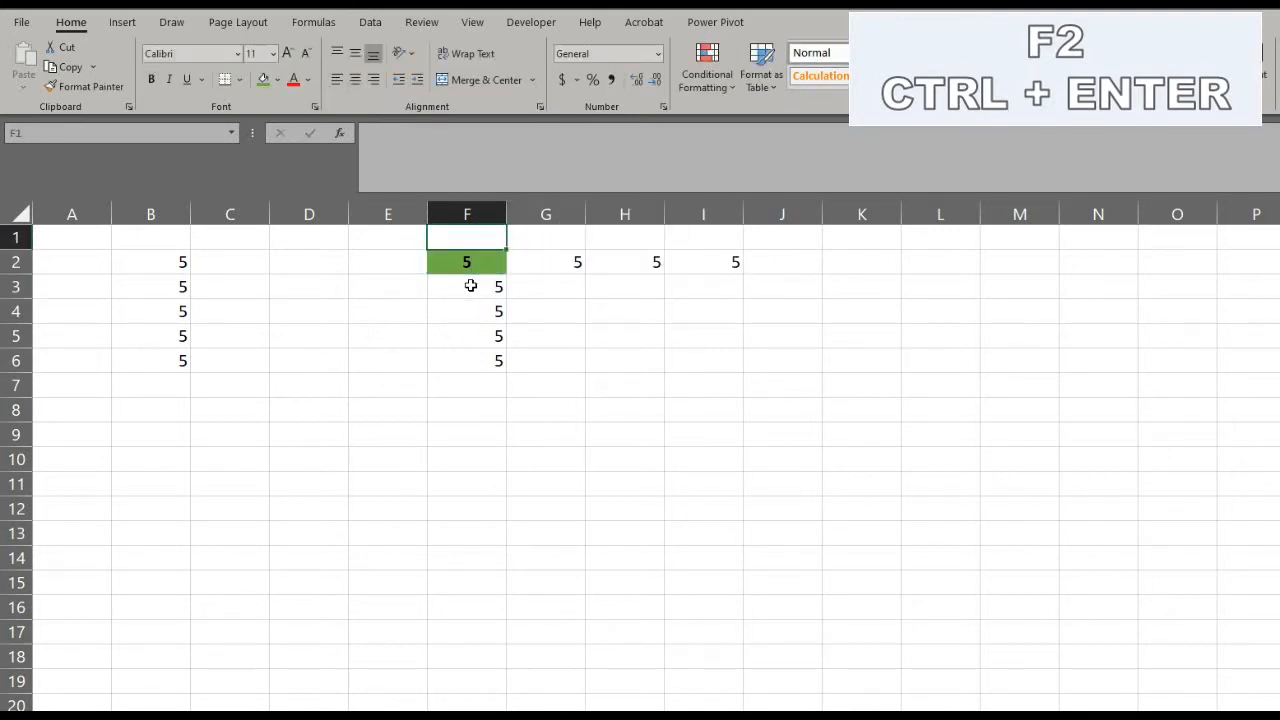
Extend the selection from F2 up to F1 and commit F2's formula to both cells.
{"action": "key", "text": "Down"}
{"action": "key", "text": "shift+Up"}
{"action": "key", "text": "F2"}
{"action": "key", "text": "ctrl+Return"}
{"action": "key", "text": "Left"}
{"action": "key", "text": "Right"}
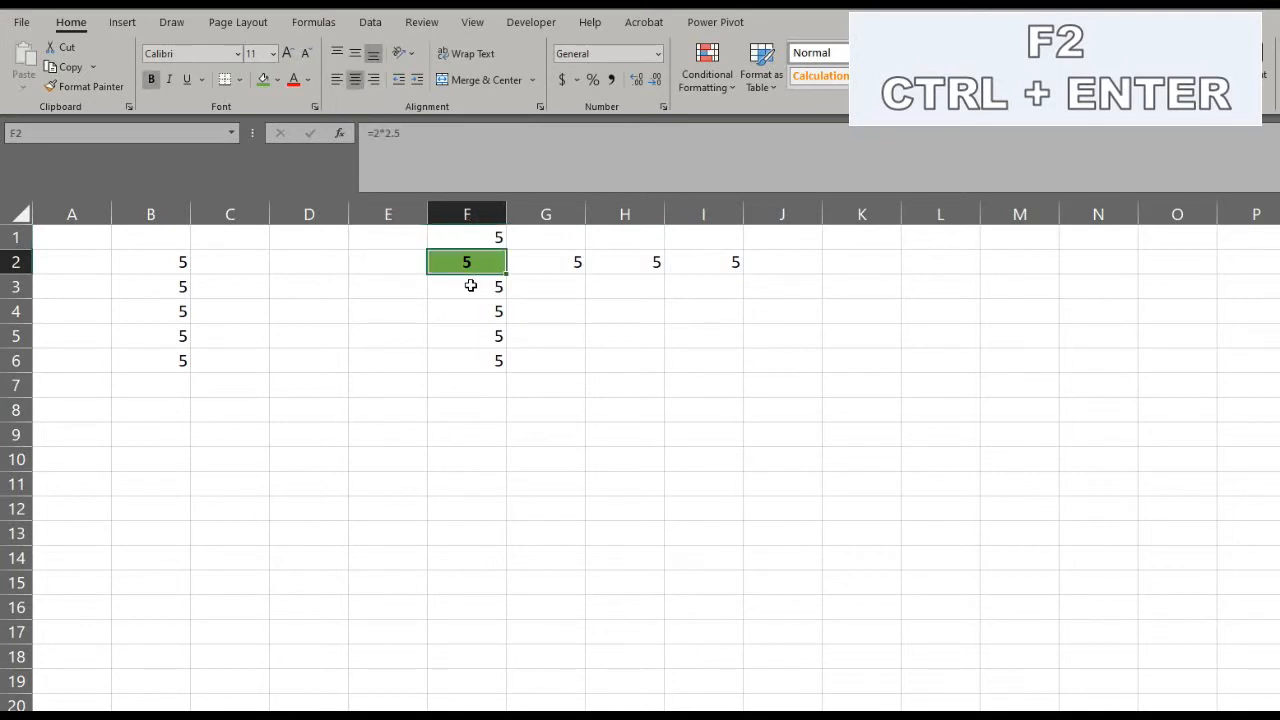
Extend the selection from F2 left to D2 and commit F2's formula to all three cells.
{"action": "key", "text": "shift+Left"}
{"action": "key", "text": "shift+Left"}
{"action": "key", "text": "F2"}
{"action": "key", "text": "ctrl+Return"}
{"action": "key", "text": "Left"}
{"action": "key", "text": "Right"}
Delete the copied formulas from F1 and G2:I2.
{"action": "key", "text": "Up"}
{"action": "key", "text": "Delete"}
{"action": "key", "text": "Down"}
{"action": "key", "text": "Right"}
{"action": "key", "text": "shift+Right"}
{"action": "key", "text": "shift+Right"}
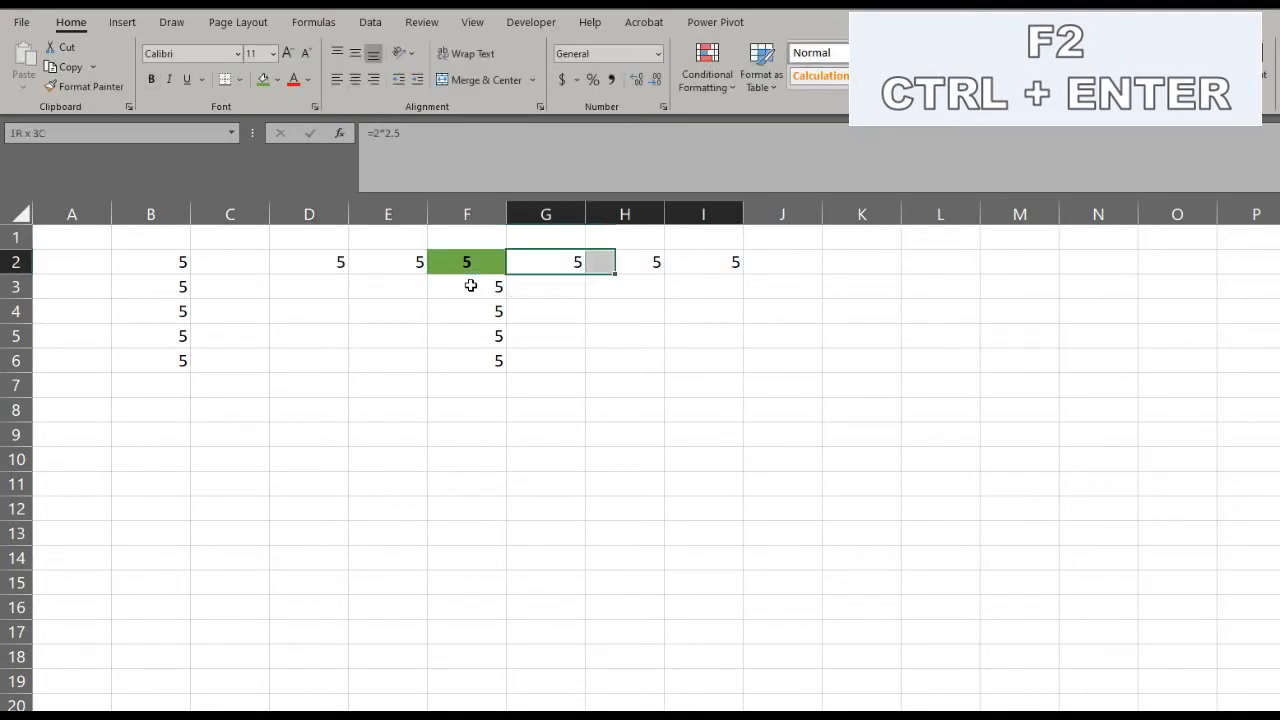
{"action": "key", "text": "Delete"}
Delete the copied formulas from F3:F6.
{"action": "key", "text": "Left"}
{"action": "key", "text": "Down"}
{"action": "key", "text": "shift+Down"}
{"action": "key", "text": "shift+Down"}
{"action": "key", "text": "shift+Down"}
{"action": "key", "text": "Delete"}
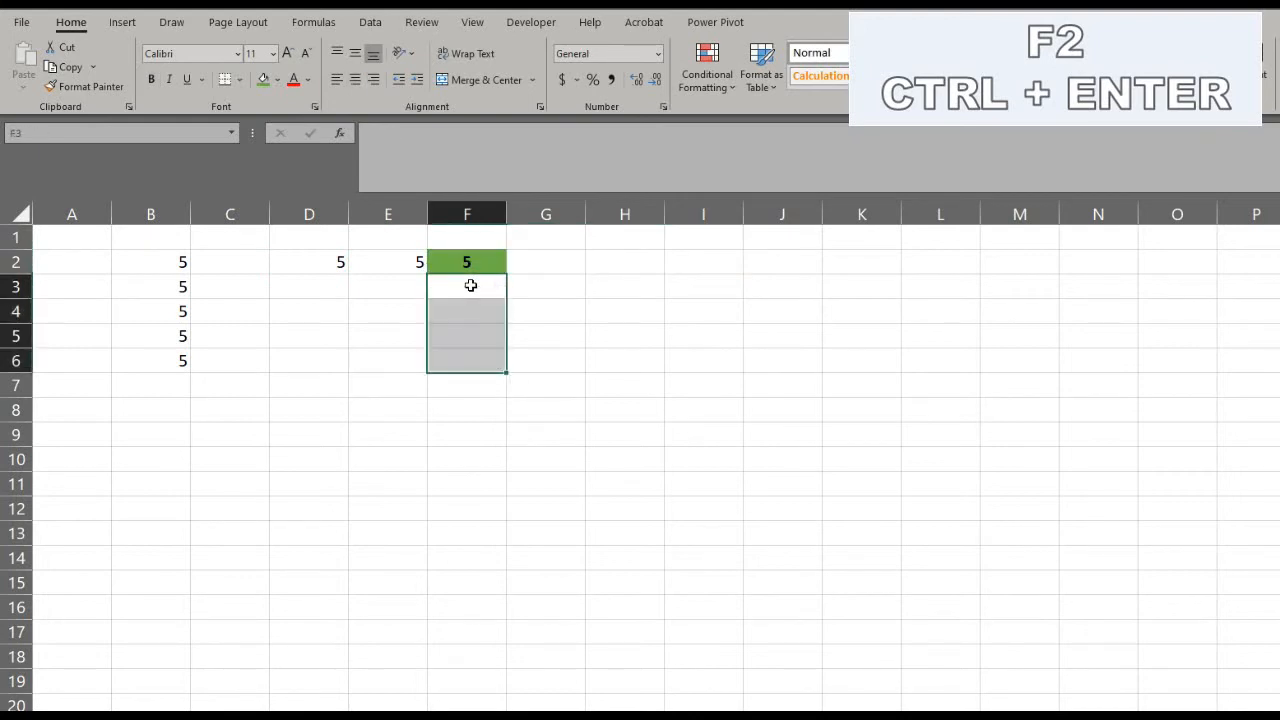
Delete the copied formulas from D2:E2 and return to F2.
{"action": "key", "text": "Up"}
{"action": "key", "text": "Left"}
{"action": "key", "text": "shift+Left"}
{"action": "key", "text": "Delete"}
{"action": "key", "text": "Left"}
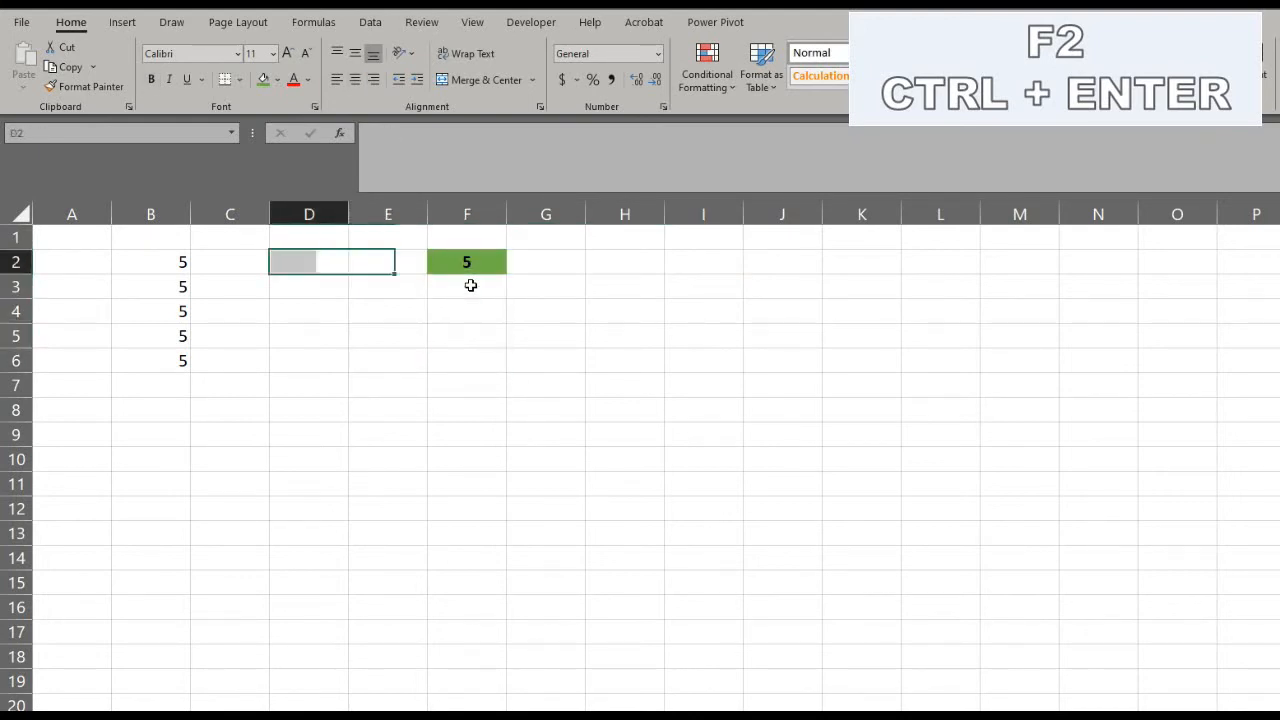
{"action": "key", "text": "Right"}
{"action": "key", "text": "Right"}
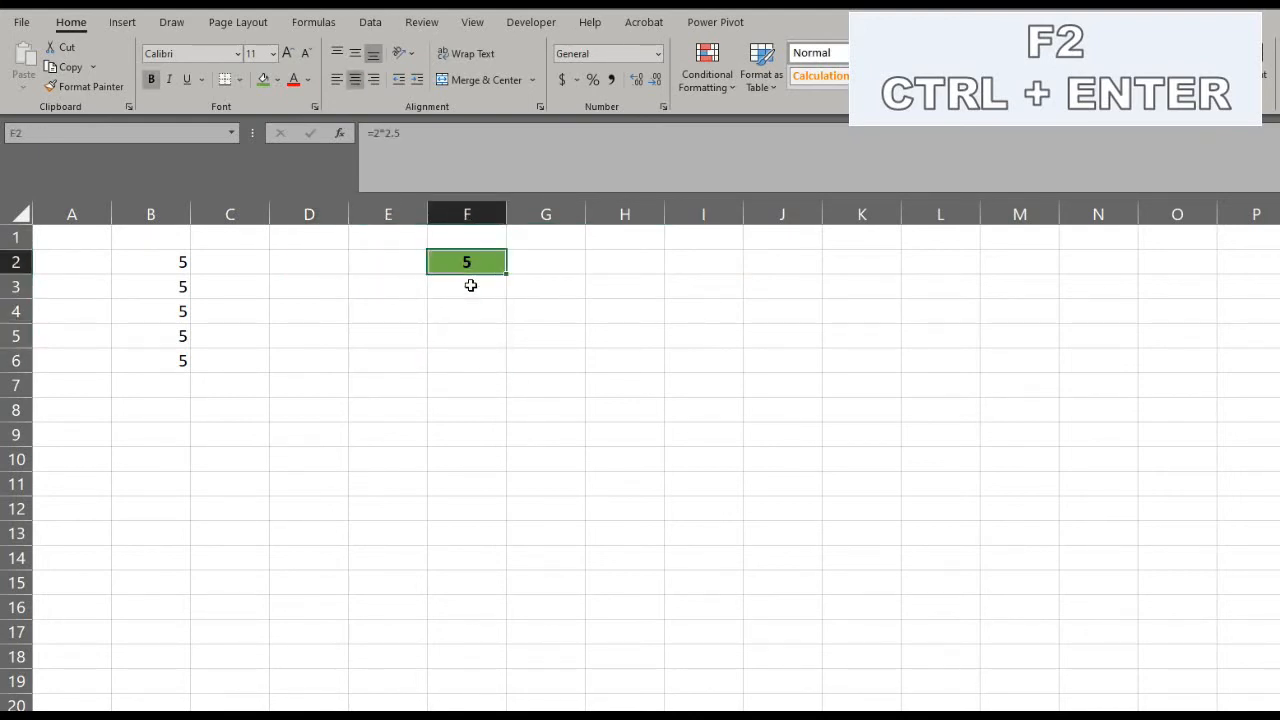
Select the block F2:L10, edit the active cell and commit its formula =2*2.5 to the whole block.
{"action": "key", "text": "shift+Down"}
{"action": "key", "text": "shift+Down"}
{"action": "key", "text": "shift+Down"}
{"action": "key", "text": "shift+Down"}
{"action": "key", "text": "shift+Right"}
{"action": "key", "text": "shift+Right"}
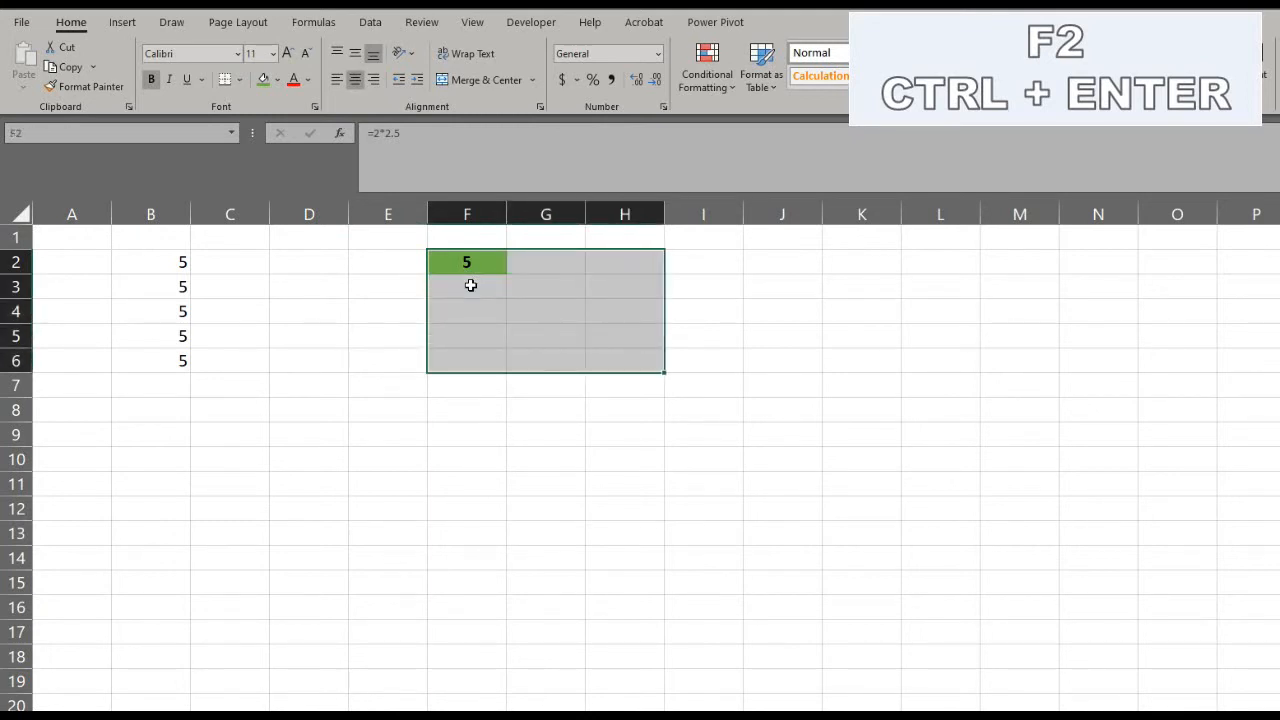
{"action": "key", "text": "shift+Right"}
{"action": "key", "text": "shift+Right"}
{"action": "key", "text": "shift+Right"}
{"action": "key", "text": "shift+Down"}
{"action": "key", "text": "shift+Down"}
{"action": "key", "text": "shift+Down"}
{"action": "key", "text": "shift+Right"}
{"action": "key", "text": "shift+Down"}
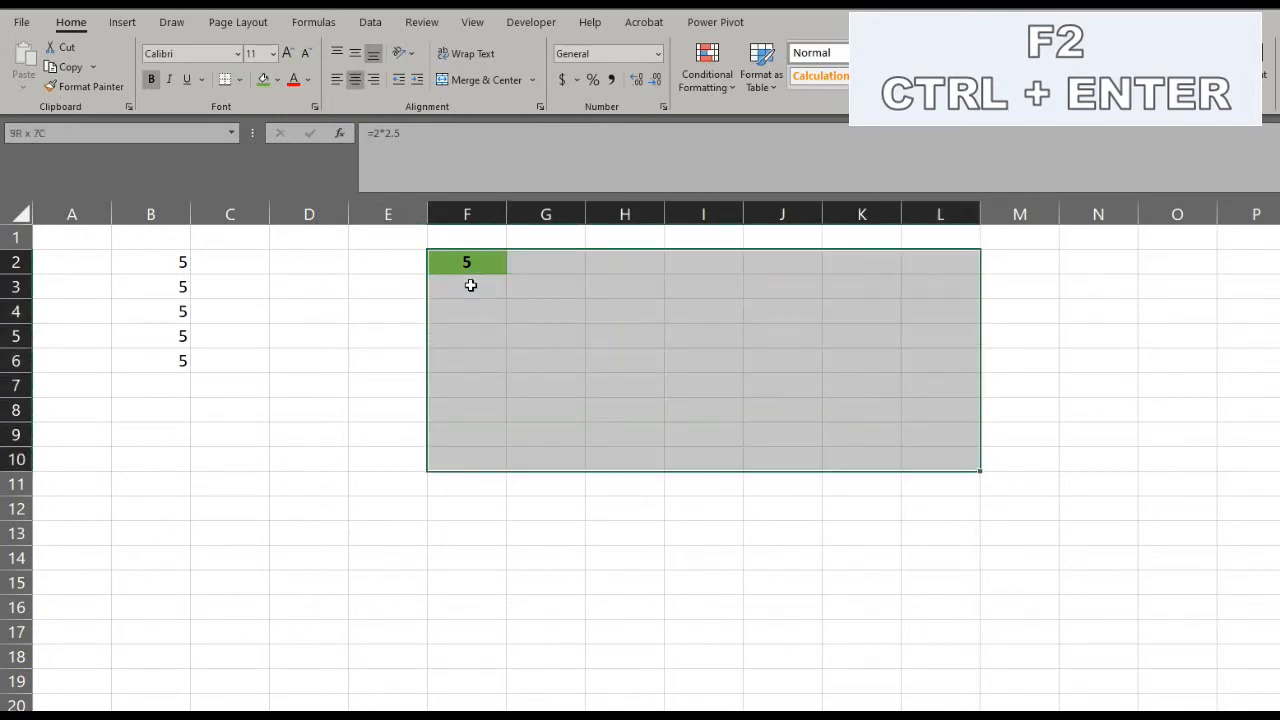
{"action": "key", "text": "F2"}
{"action": "key", "text": "ctrl+Return"}
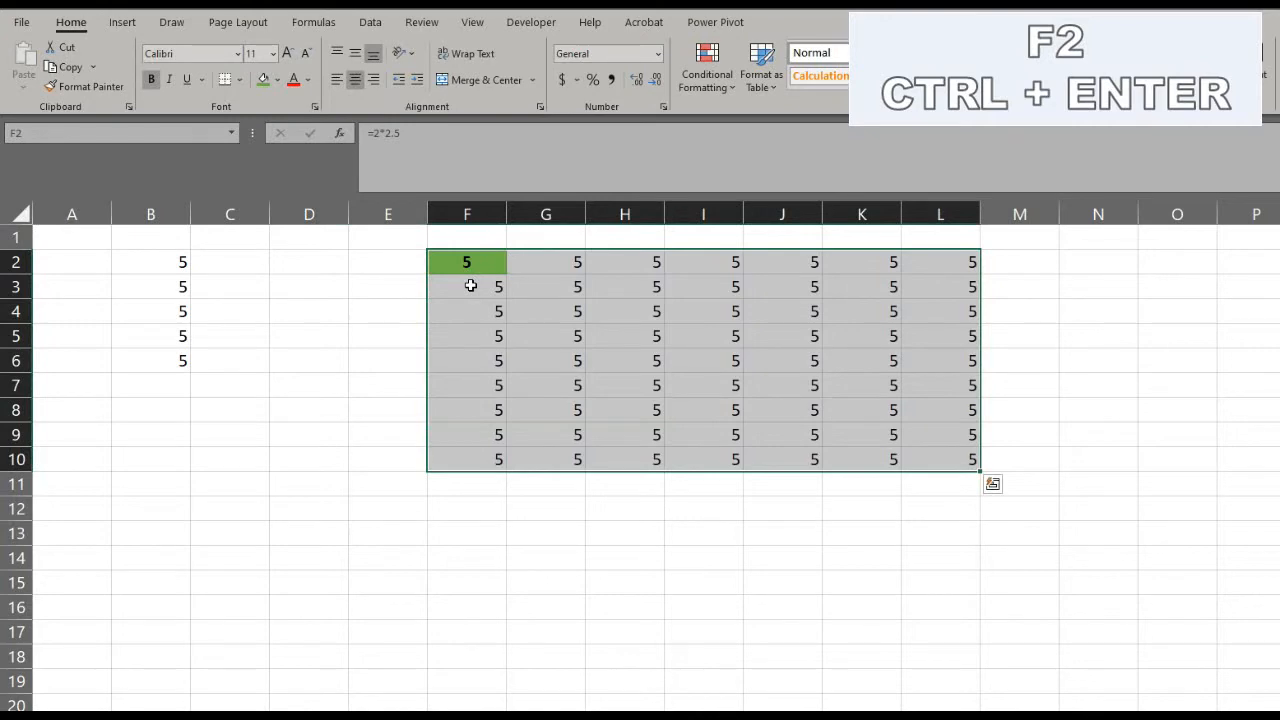
Select the copied formulas in G2:L10.
{"action": "key", "text": "Right"}
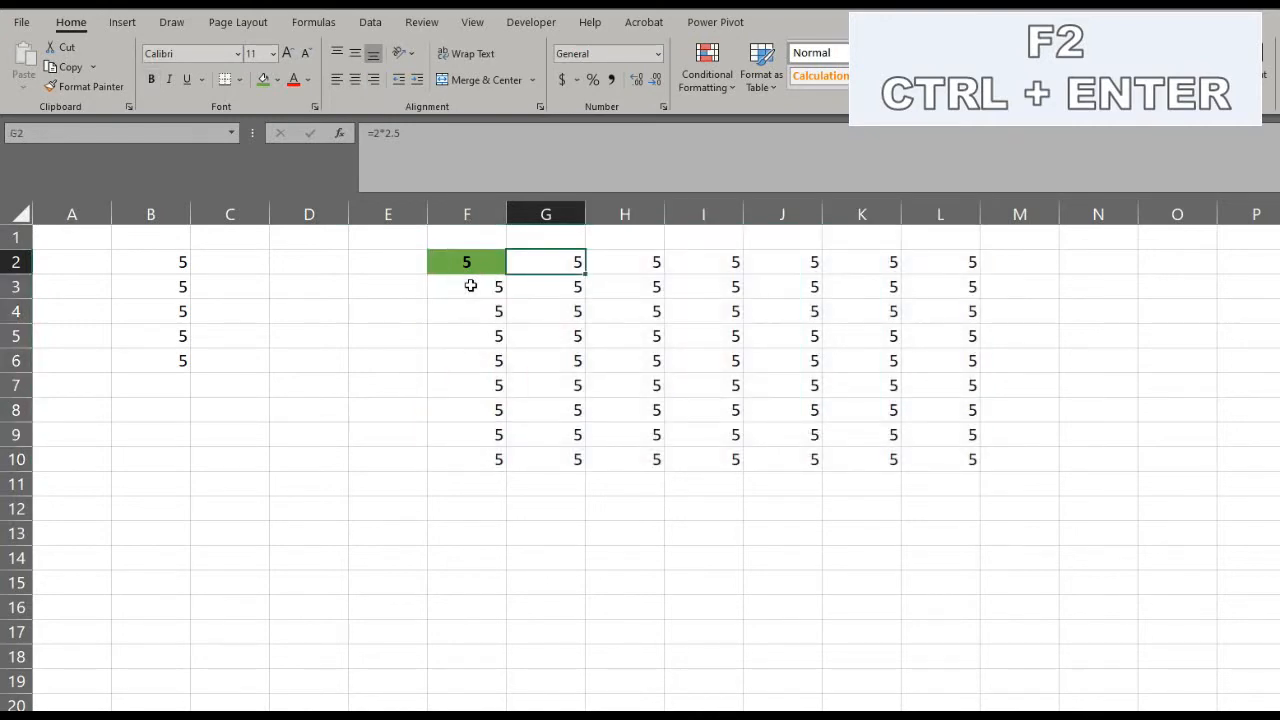
{"action": "key", "text": "ctrl+shift+Right"}
{"action": "key", "text": "ctrl+shift+Down"}
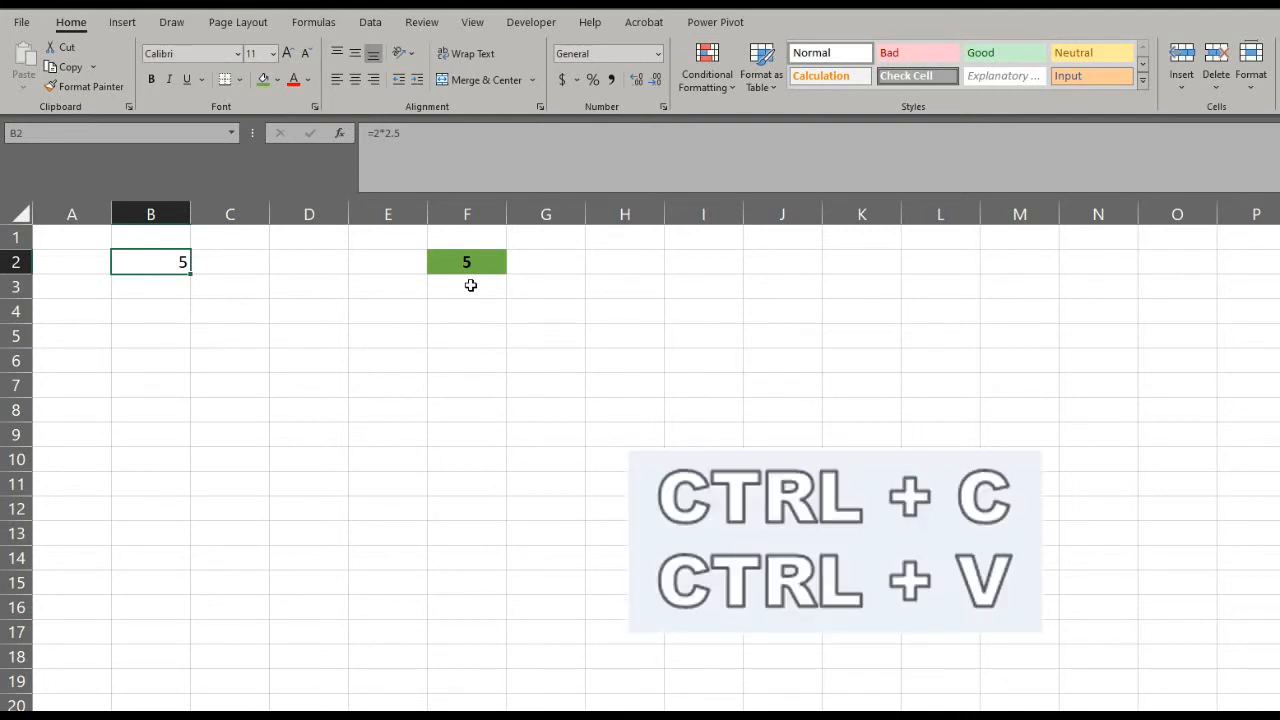
Copy the formula in B2 and paste it into D6.
{"action": "key", "text": "ctrl+c"}
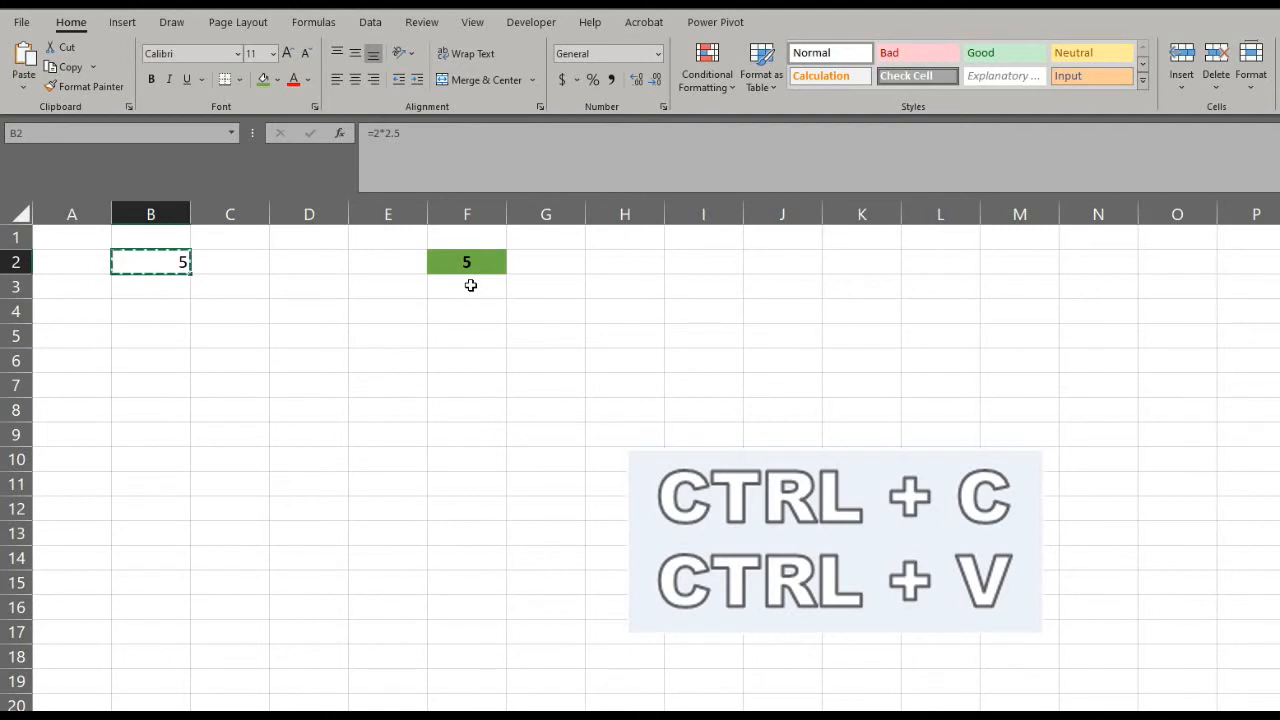
{"action": "key", "text": "Down"}
{"action": "key", "text": "Down"}
{"action": "key", "text": "Down"}
{"action": "key", "text": "Down"}
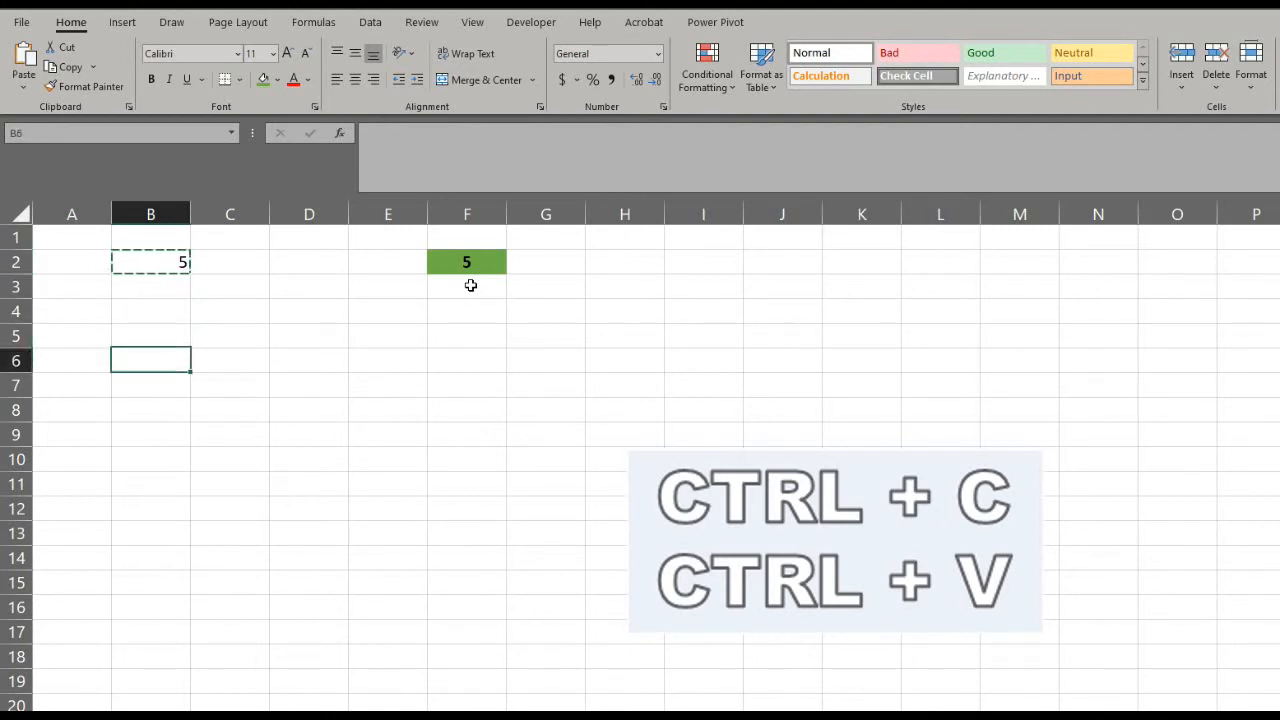
{"action": "key", "text": "Right"}
{"action": "key", "text": "Right"}
{"action": "key", "text": "ctrl+v"}
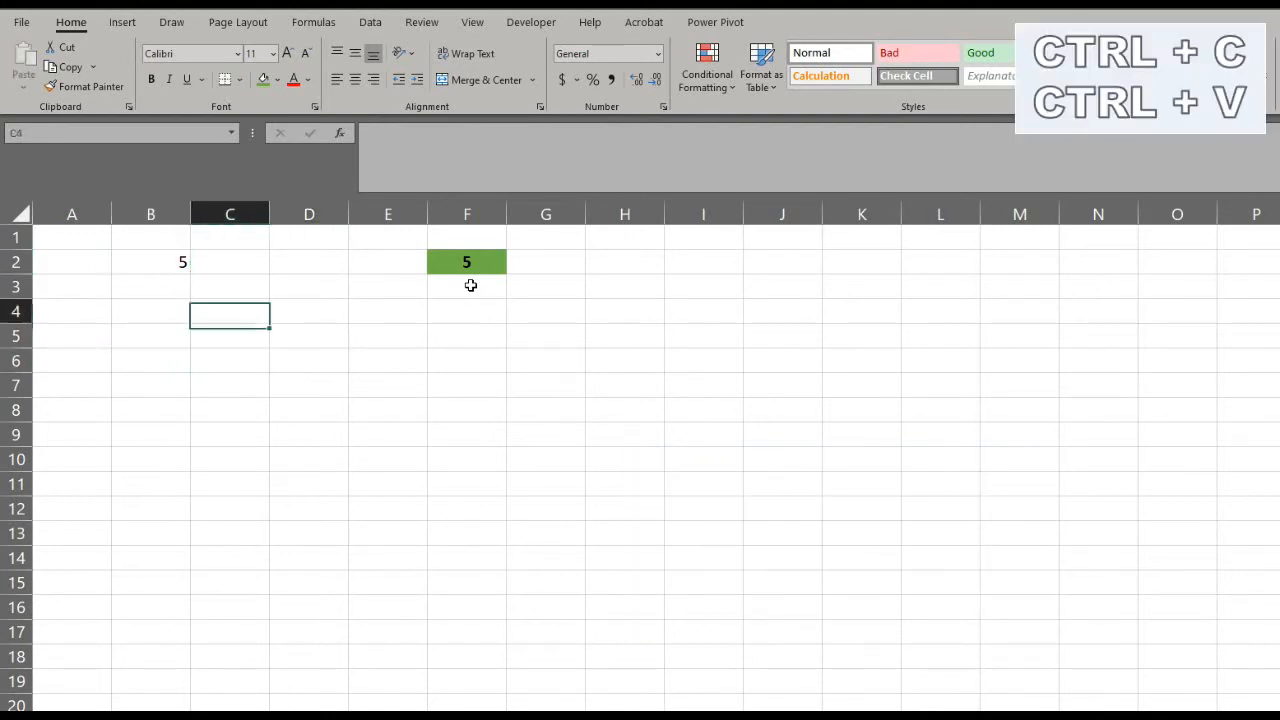
Copy the formula in B2 and paste it into B3.
{"action": "key", "text": "Up"}
{"action": "key", "text": "Up"}
{"action": "key", "text": "Left"}
{"action": "key", "text": "ctrl+c"}
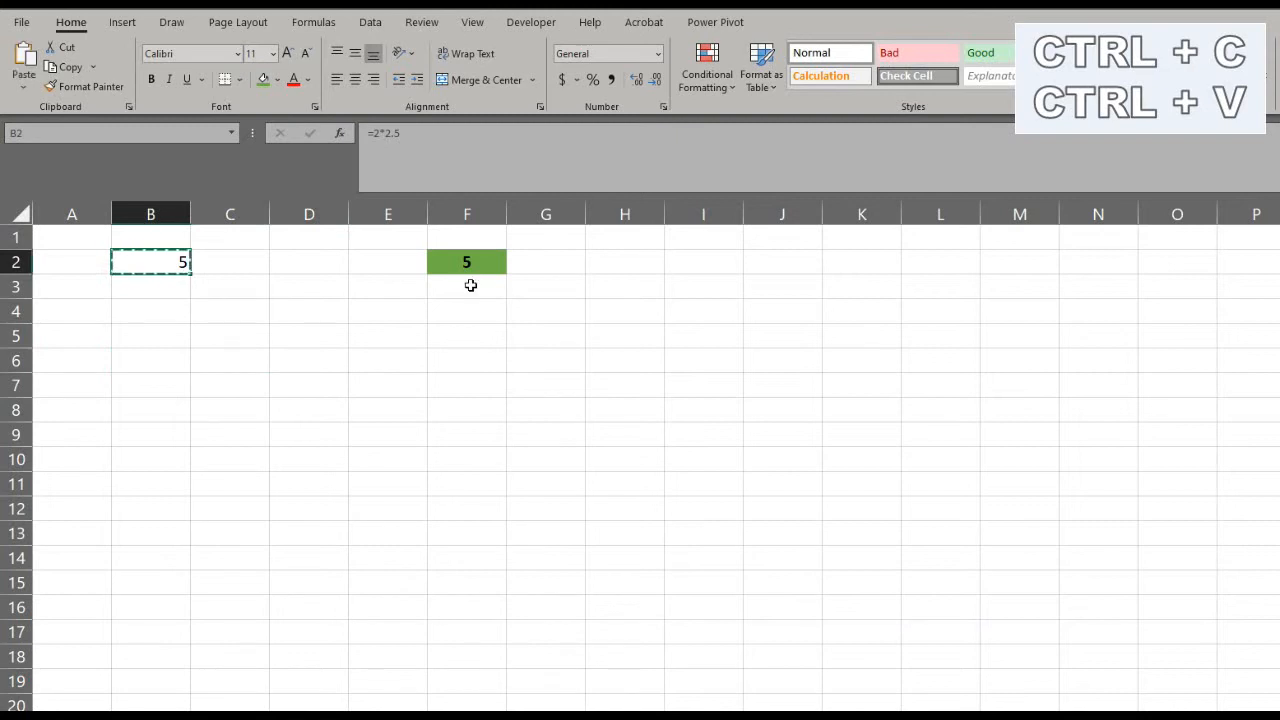
{"action": "key", "text": "Down"}
{"action": "key", "text": "Down"}
{"action": "key", "text": "ctrl+v"}
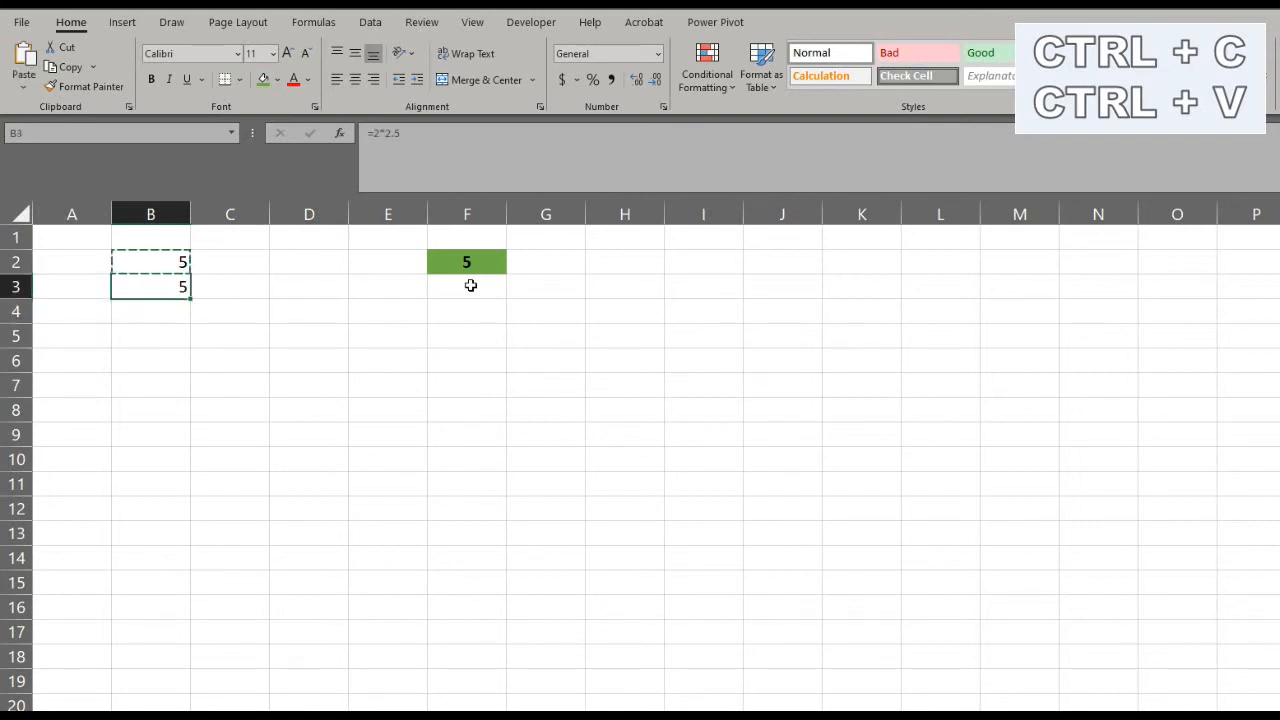
Paste the copied B2 formula into the whole range B3:C8 and return to B3.
{"action": "key", "text": "shift+Down"}
{"action": "key", "text": "shift+Down"}
{"action": "key", "text": "shift+Down"}
{"action": "key", "text": "shift+Down"}
{"action": "key", "text": "shift+Down"}
{"action": "key", "text": "shift+Right"}
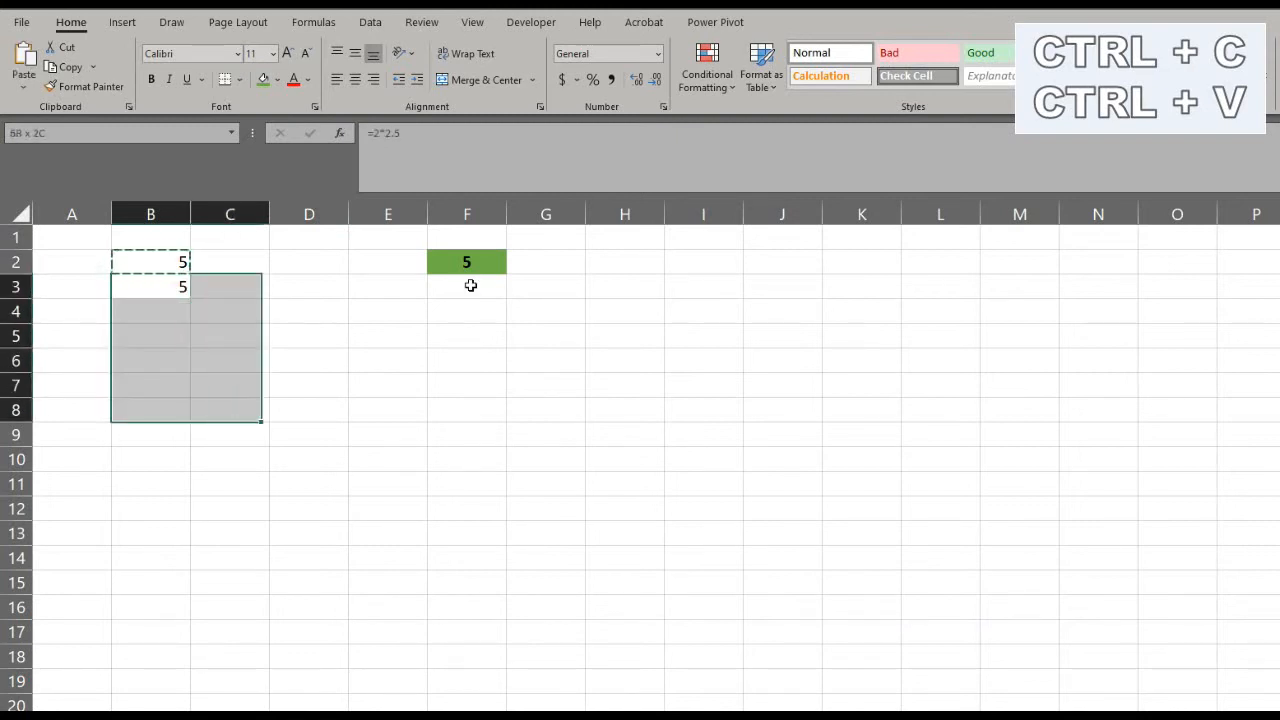
{"action": "key", "text": "ctrl+v"}
{"action": "key", "text": "shift+BackSpace"}
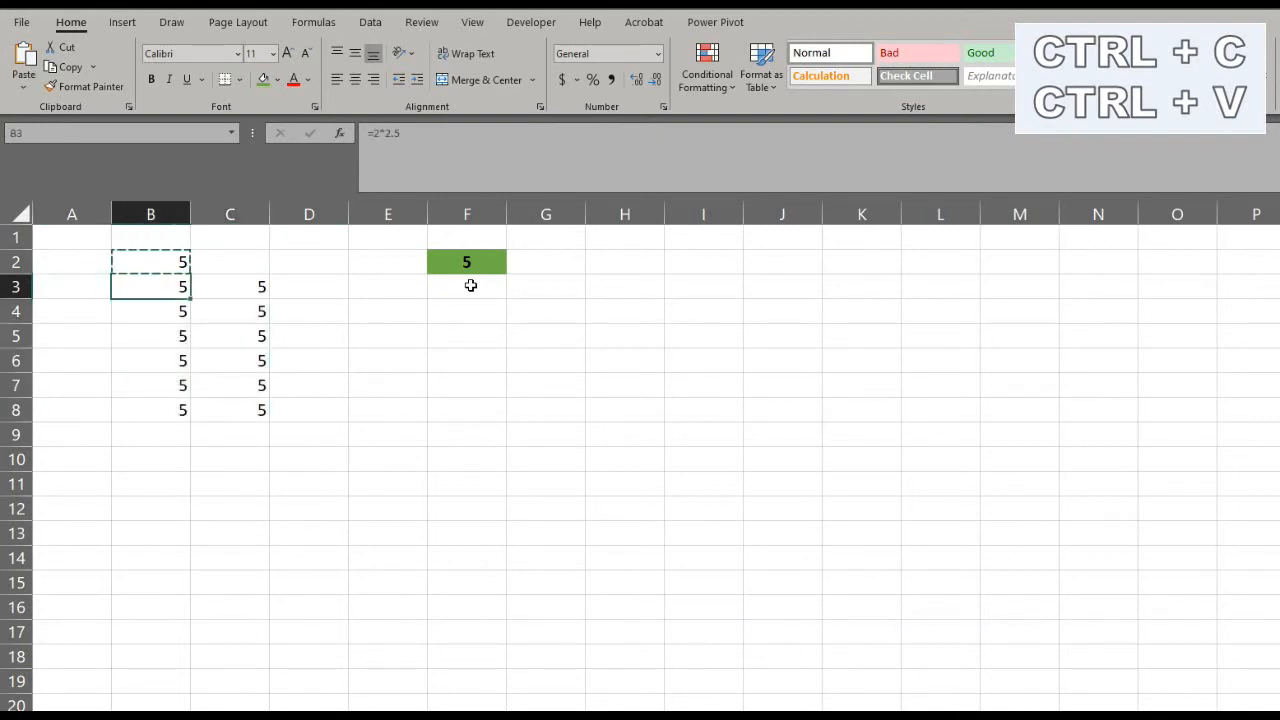
Paste the copied B2 formula again over C3:C8.
{"action": "key", "text": "Right"}
{"action": "key", "text": "Left"}
{"action": "key", "text": "Right"}
{"action": "key", "text": "shift+Down"}
{"action": "key", "text": "shift+Down"}
{"action": "key", "text": "shift+Down"}
{"action": "key", "text": "shift+Down"}
{"action": "key", "text": "shift+Down"}
{"action": "key", "text": "ctrl+v"}
Copy the formatted cell F2, paste it into the range F2:G8 and return to F2.
{"action": "left_click", "coordinate": [470, 285]}
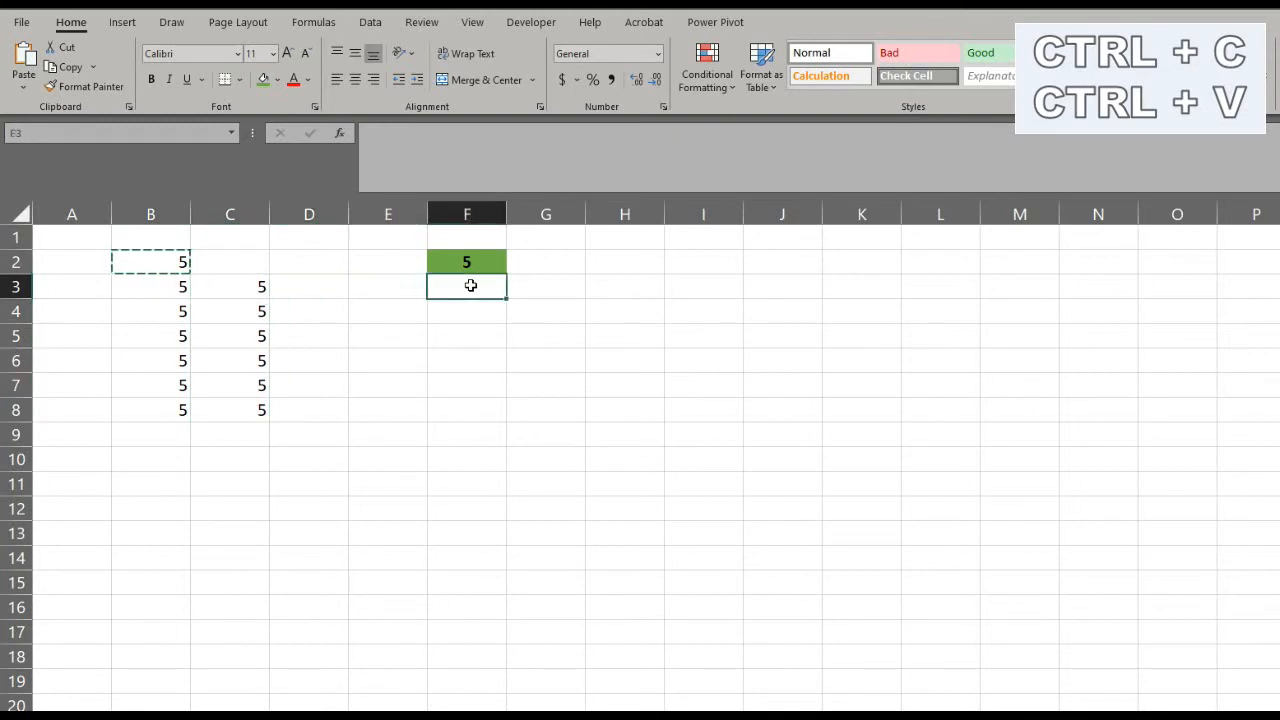
{"action": "key", "text": "Up"}
{"action": "key", "text": "ctrl+c"}
{"action": "key", "text": "shift+Down"}
{"action": "key", "text": "shift+Down"}
{"action": "key", "text": "shift+Down"}
{"action": "key", "text": "shift+Down"}
{"action": "key", "text": "shift+Down"}
{"action": "key", "text": "shift+Down"}
{"action": "key", "text": "shift+Right"}
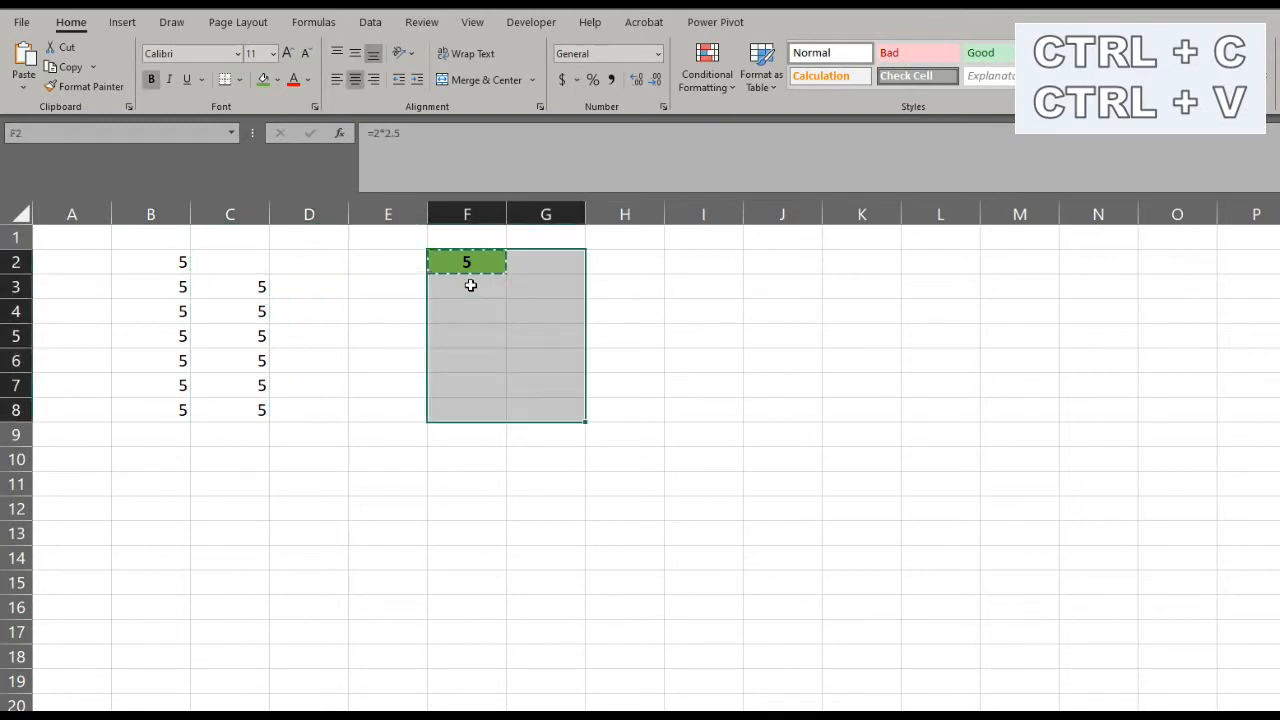
{"action": "key", "text": "ctrl+v"}
{"action": "key", "text": "Left"}
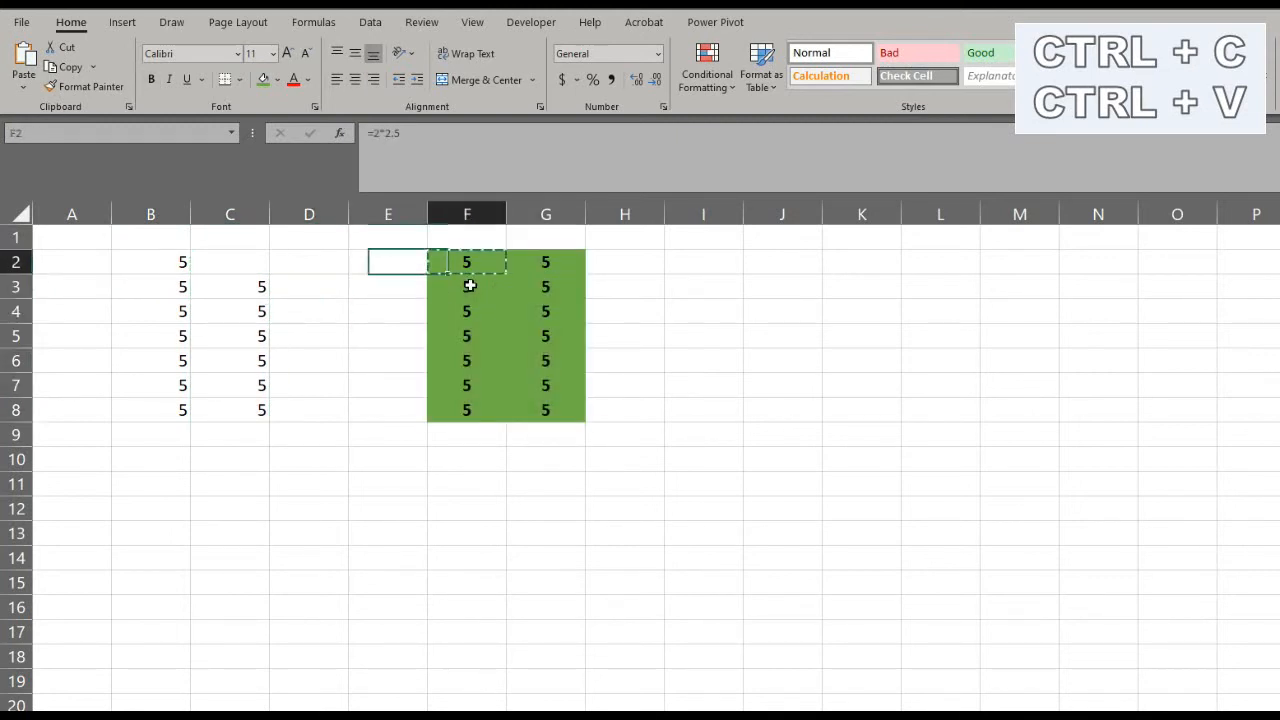
{"action": "key", "text": "Right"}
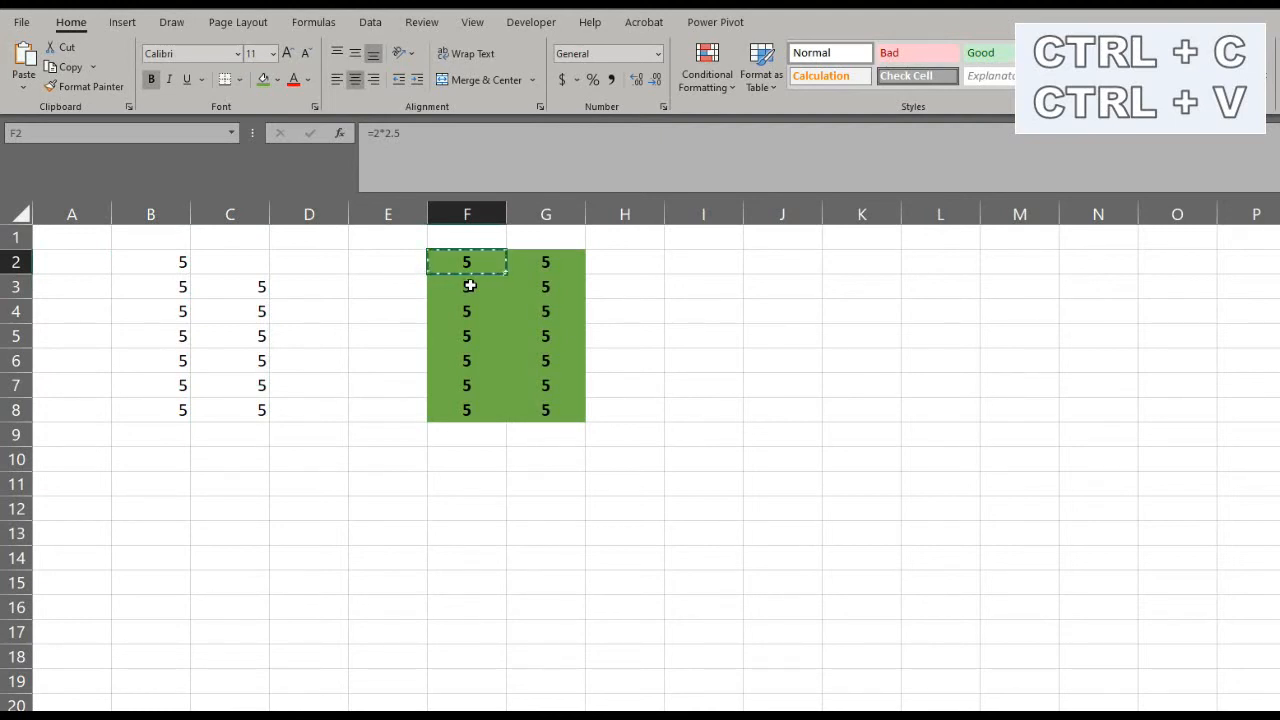
Select G2:G8 and paste the copied F2 cell over it.
{"action": "key", "text": "Down"}
{"action": "key", "text": "Right"}
{"action": "key", "text": "Up"}
{"action": "key", "text": "ctrl+shift+Down"}
{"action": "key", "text": "ctrl+v"}
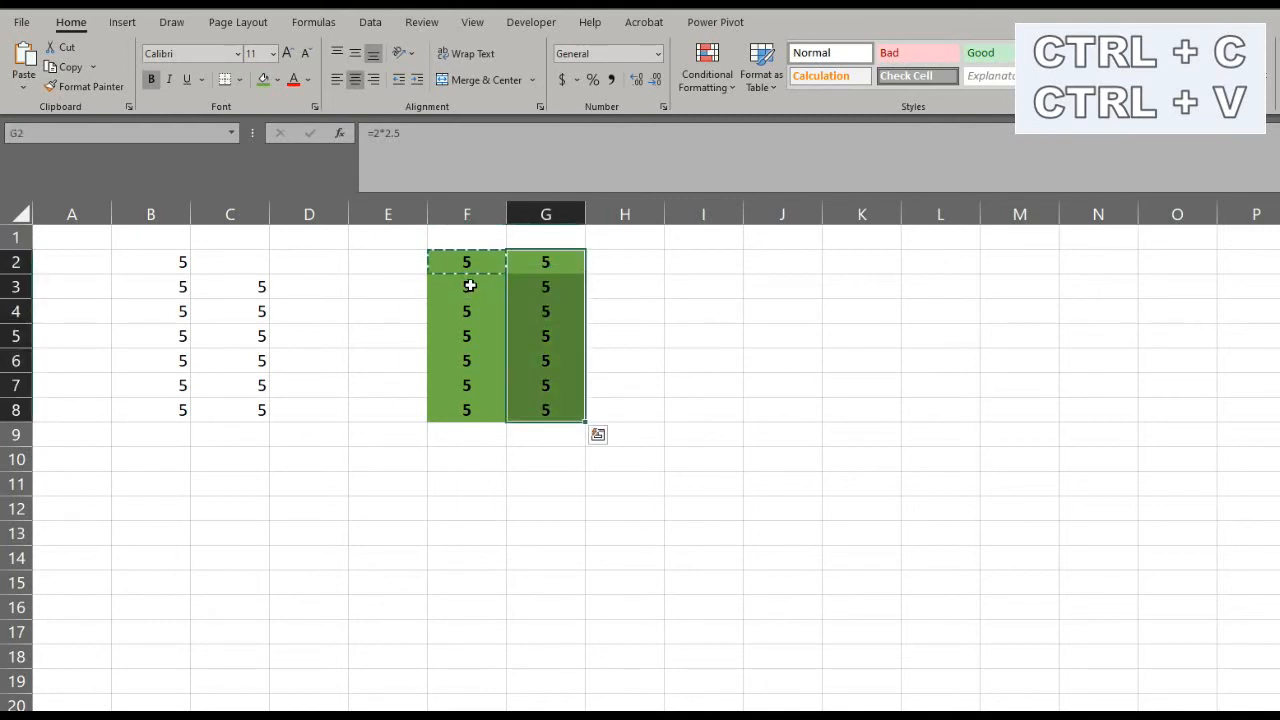
Delete the contents of G2:G8 and undo the last two changes.
{"action": "key", "text": "Delete"}
{"action": "key", "text": "ctrl+z"}
{"action": "key", "text": "ctrl+z"}
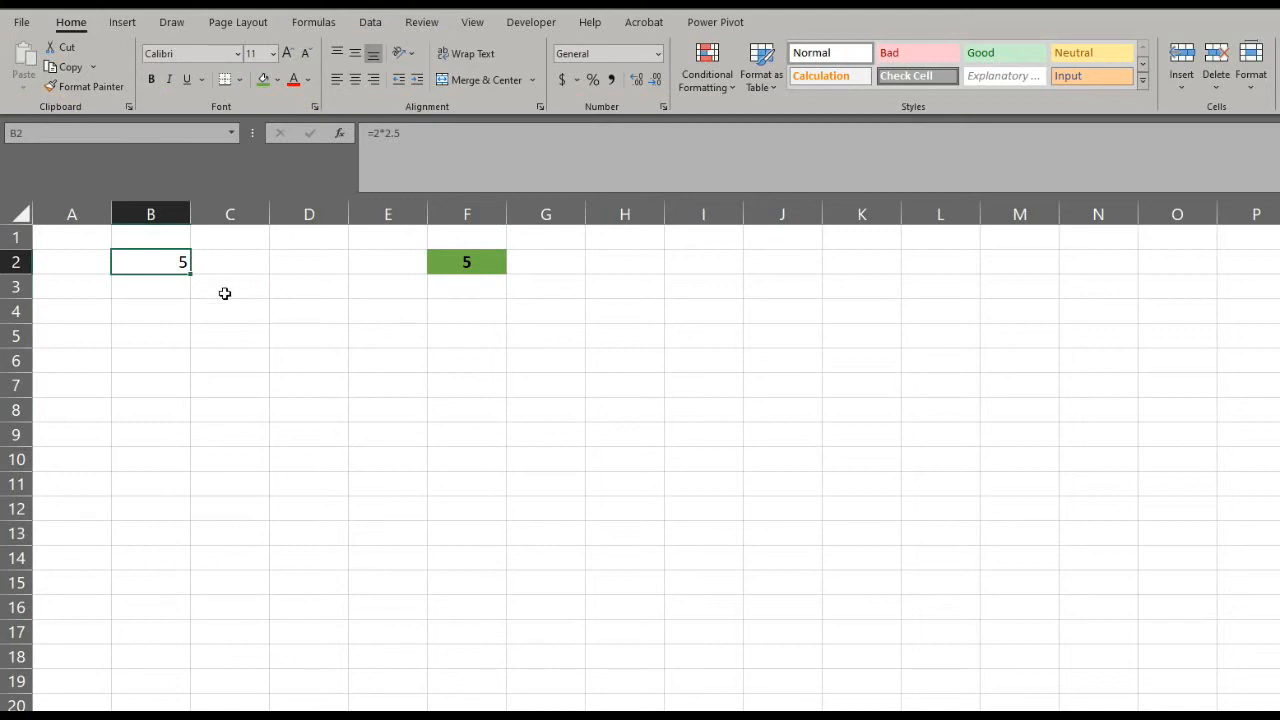
Fill the formula from B2 down to B6 with the fill handle and open B3's formula for editing.
{"action": "left_click_drag", "start_coordinate": [188, 274], "coordinate": [174, 378]}
{"action": "left_click", "coordinate": [175, 286]}
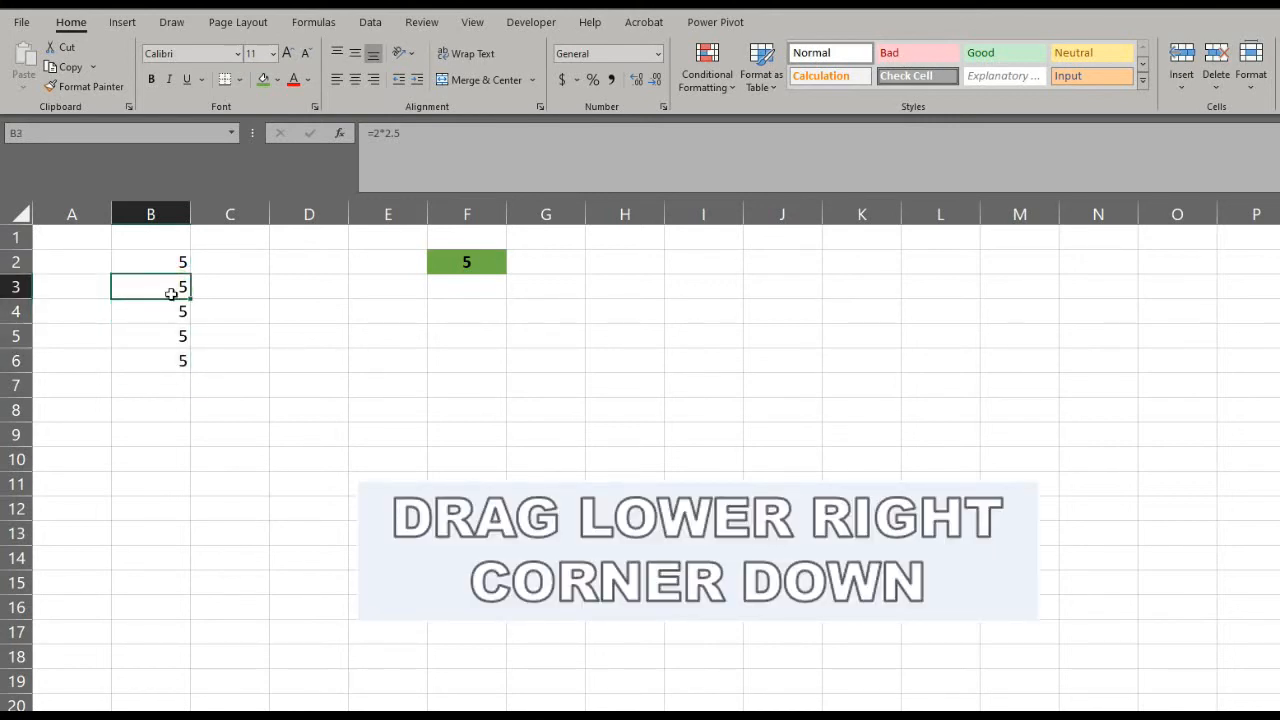
{"action": "left_click", "coordinate": [374, 134]}
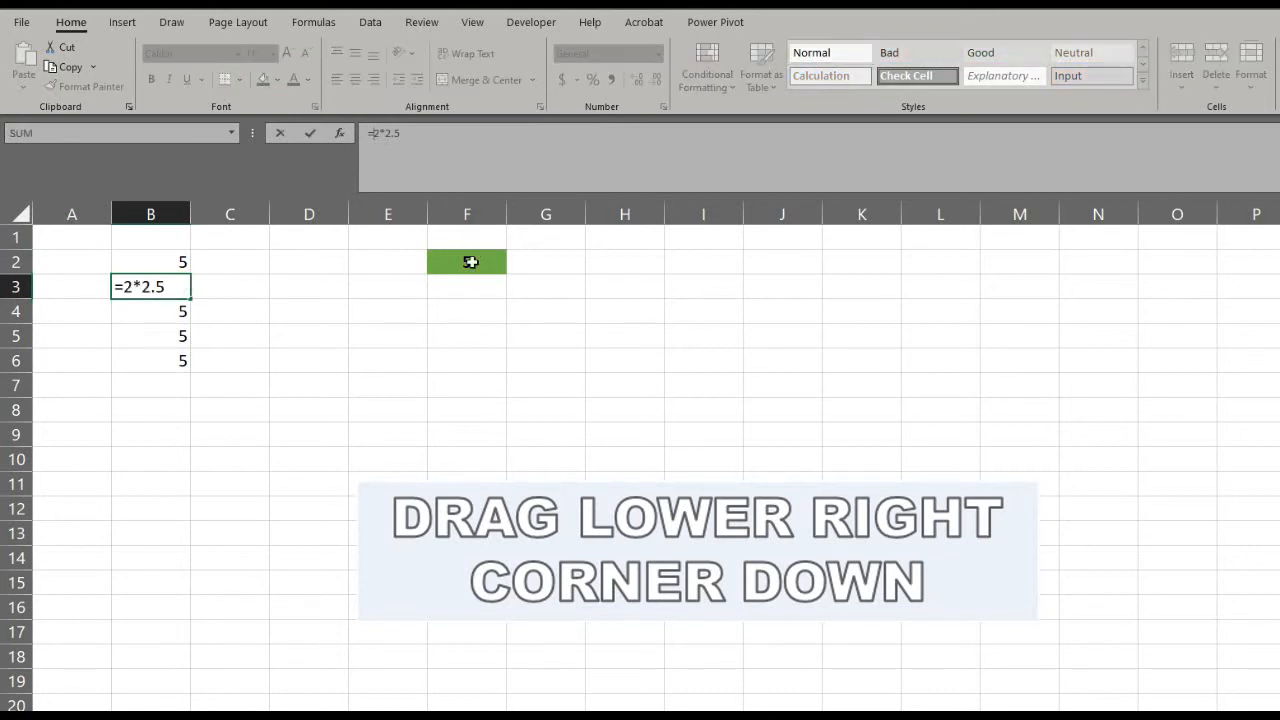
Leave B3's formula without changes and fill the formatted cell F2 down to F6 with the fill handle.
{"action": "left_click", "coordinate": [471, 261]}
{"action": "key", "text": "Escape"}
{"action": "left_click", "coordinate": [497, 268]}
{"action": "left_click_drag", "start_coordinate": [506, 273], "coordinate": [500, 363]}
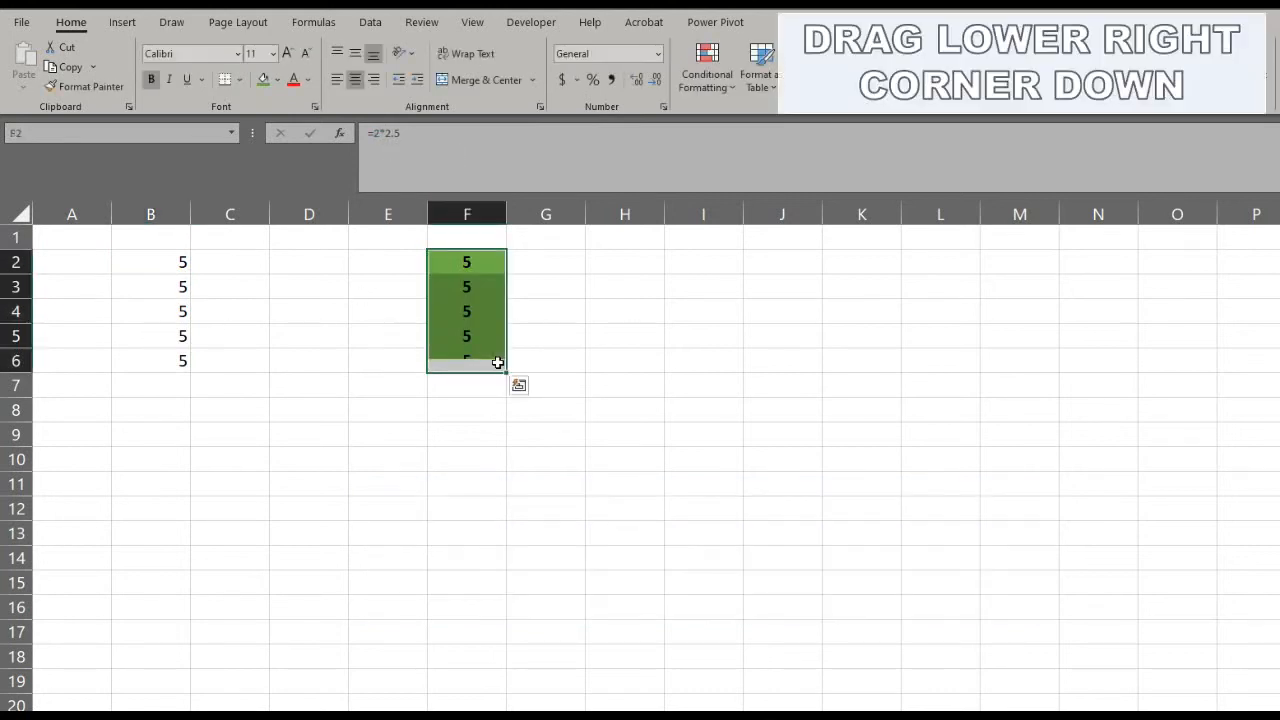
{"action": "left_click", "coordinate": [546, 336]}
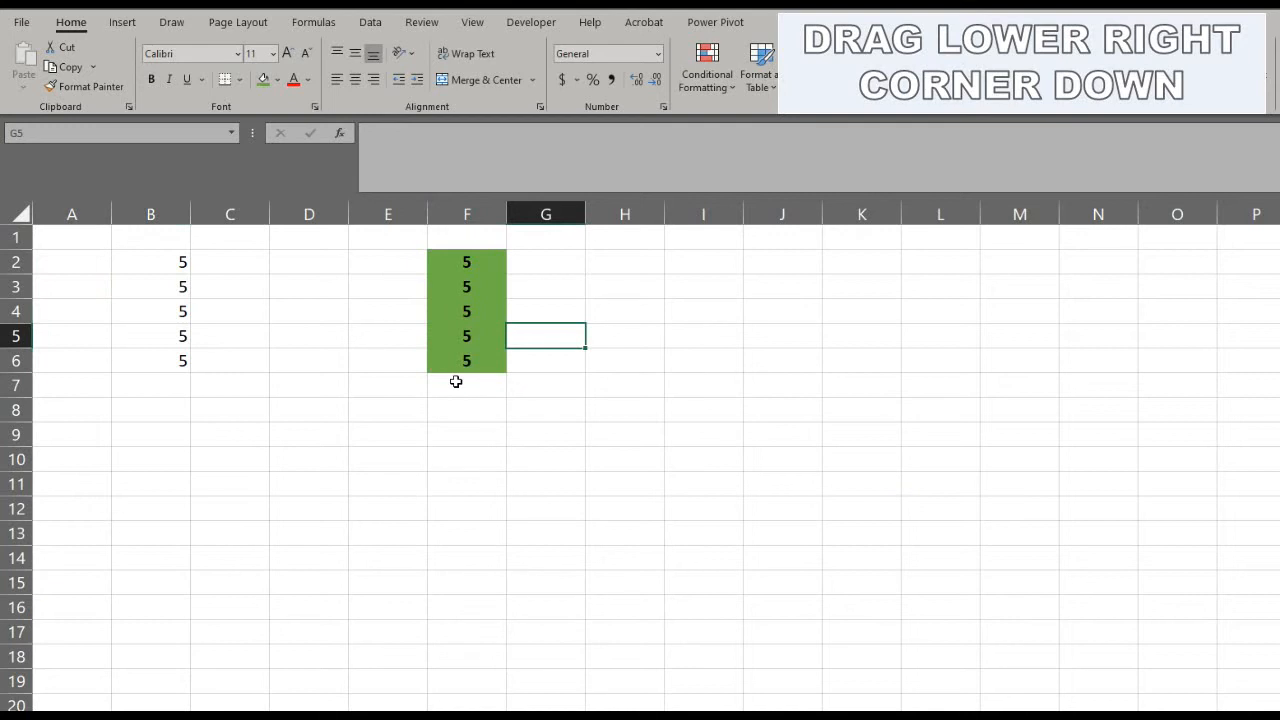
Enter the value 5 in G2 and reselect that cell.
{"action": "left_click", "coordinate": [536, 256]}
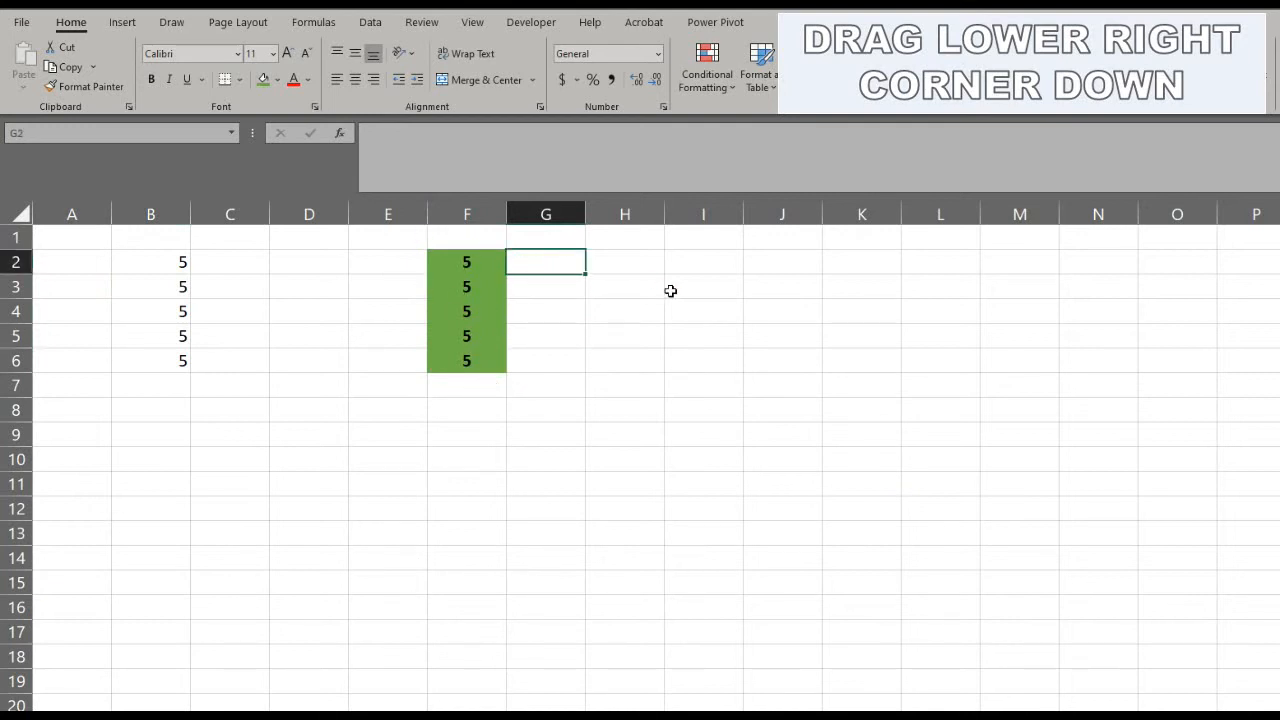
{"action": "type", "text": "5"}
{"action": "key", "text": "Return"}
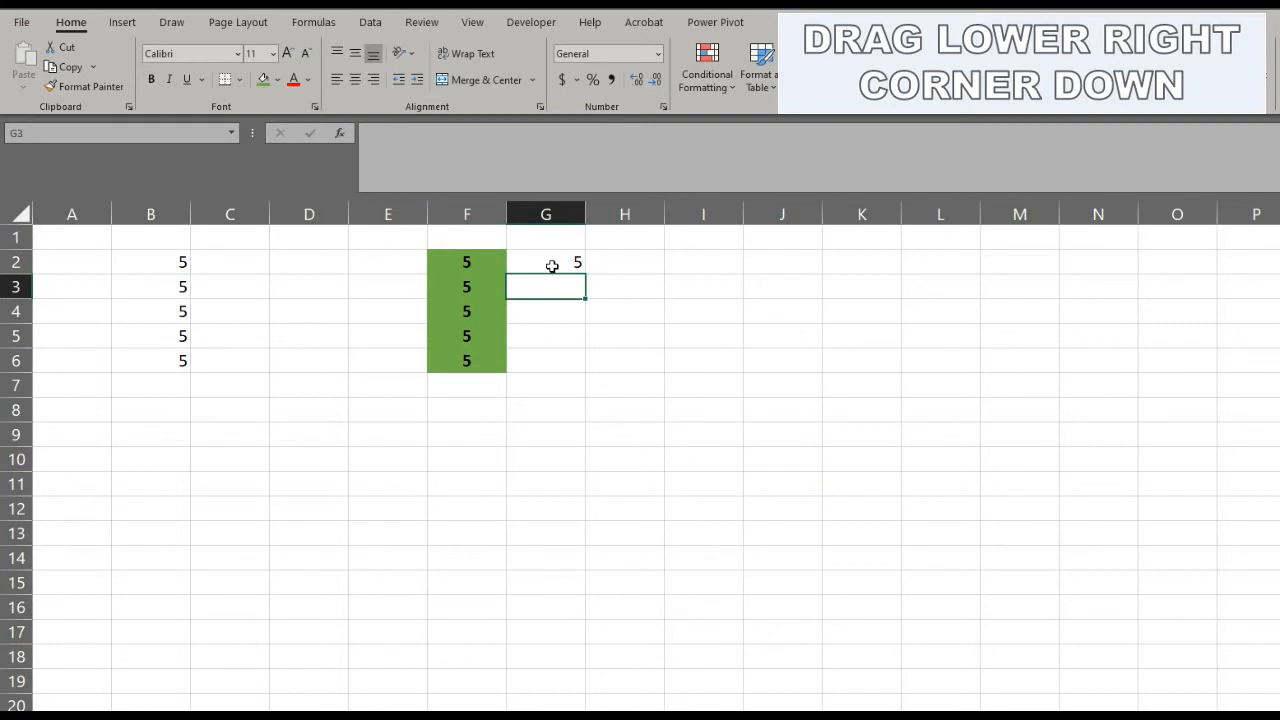
{"action": "left_click", "coordinate": [552, 266]}
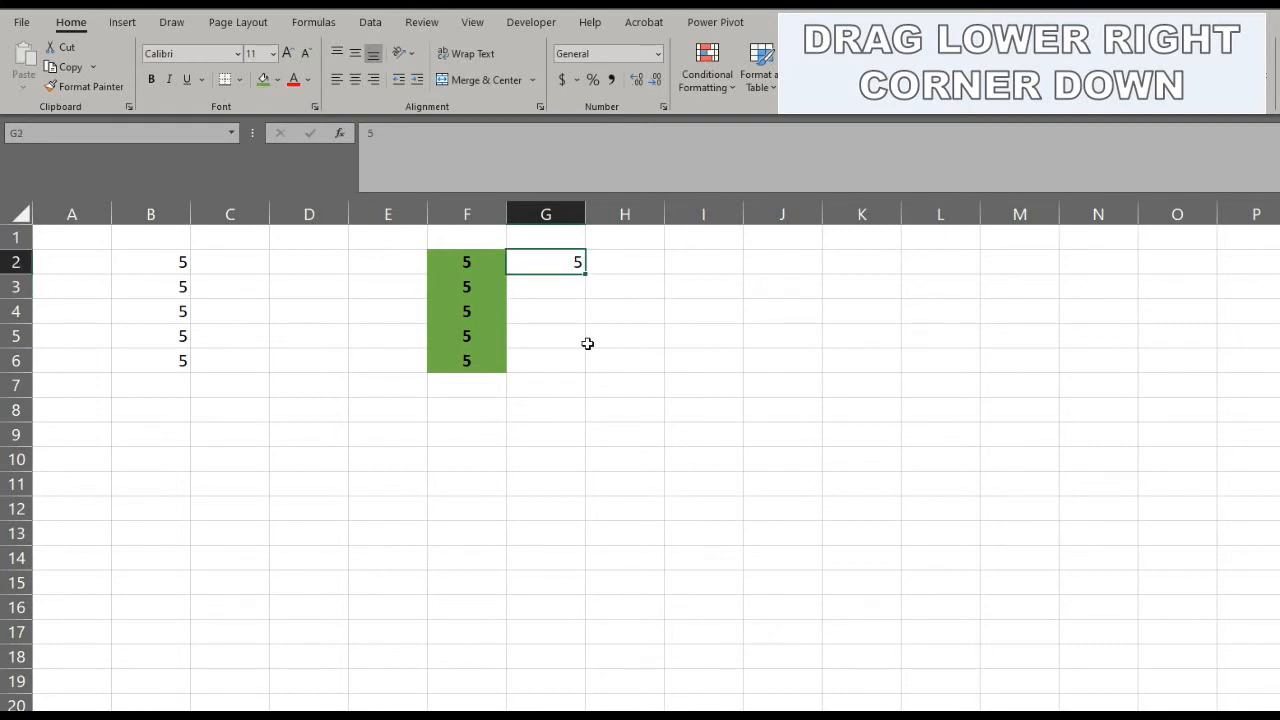
Fill G2 down beside column F, undo the fill, and auto-fill G2 down to match the adjacent data.
{"action": "left_click_drag", "start_coordinate": [586, 272], "coordinate": [575, 376]}
{"action": "key", "text": "ctrl+z"}
{"action": "left_click", "coordinate": [614, 334]}
{"action": "left_click", "coordinate": [567, 263]}
{"action": "double_click", "coordinate": [584, 277]}
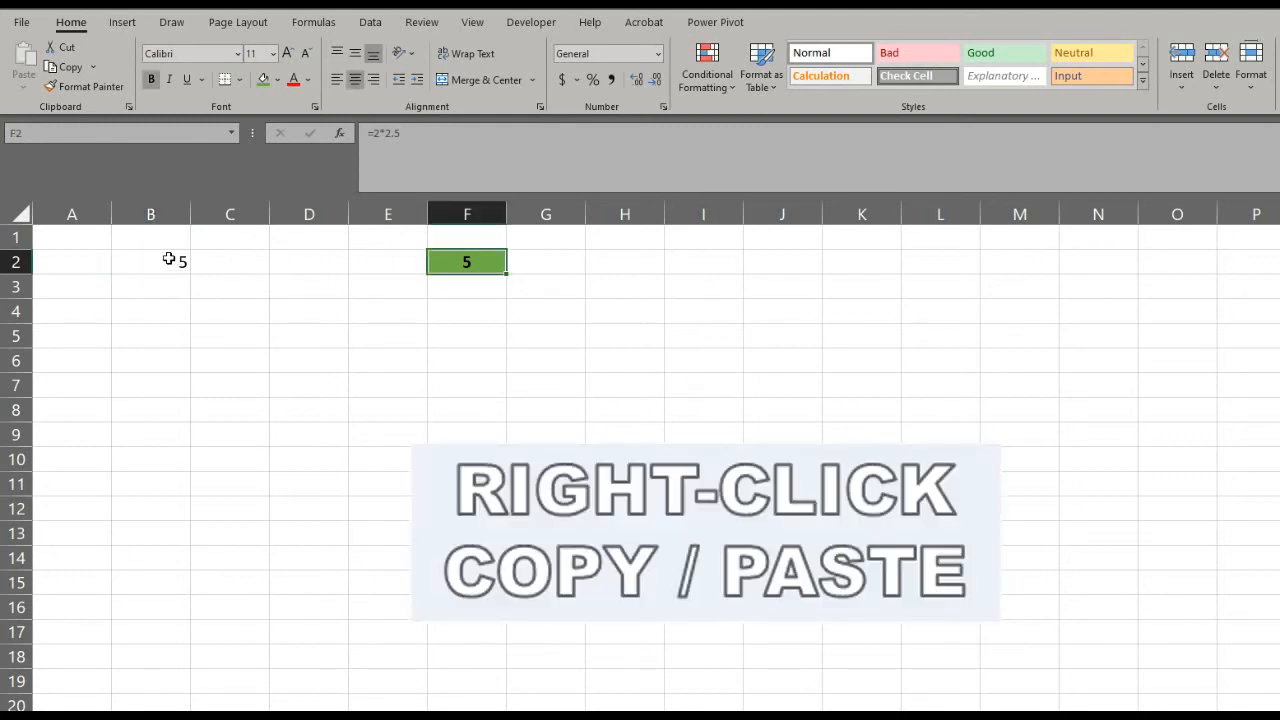
Copy the formula cell B2 and paste it with the standard paste option into B9 and C5.
{"action": "right_click", "coordinate": [169, 259]}
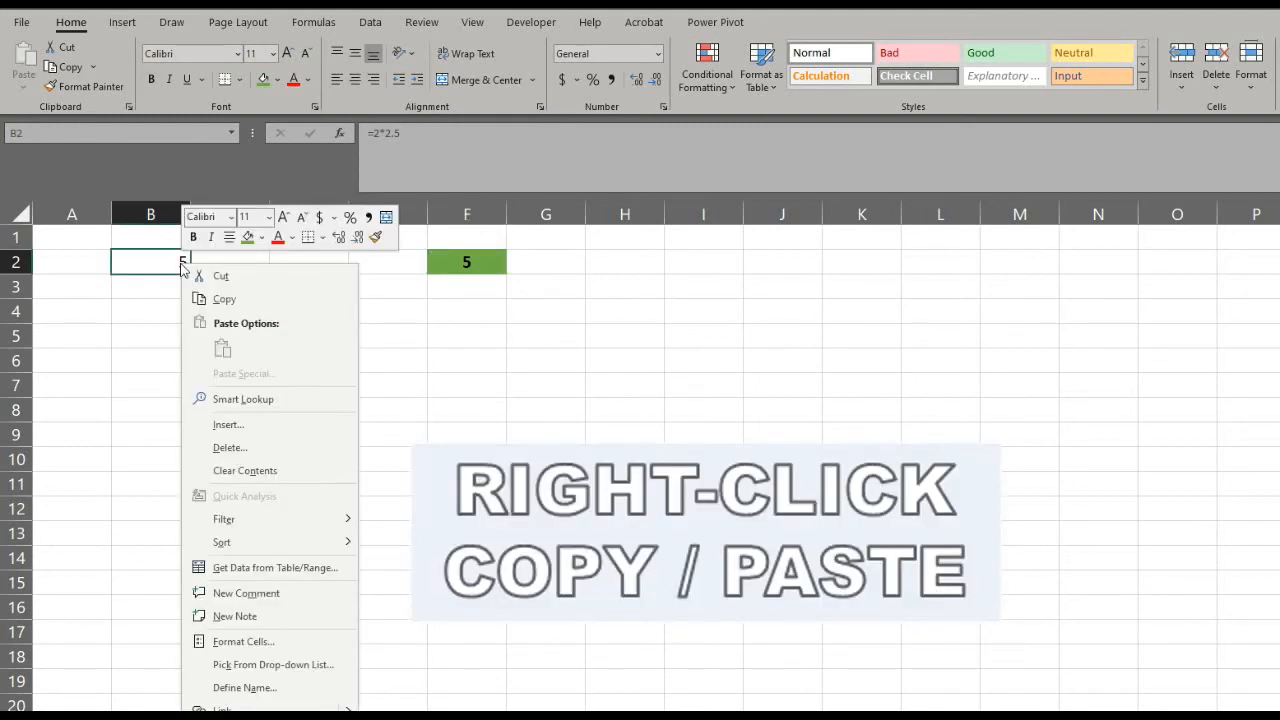
{"action": "left_click", "coordinate": [221, 300]}
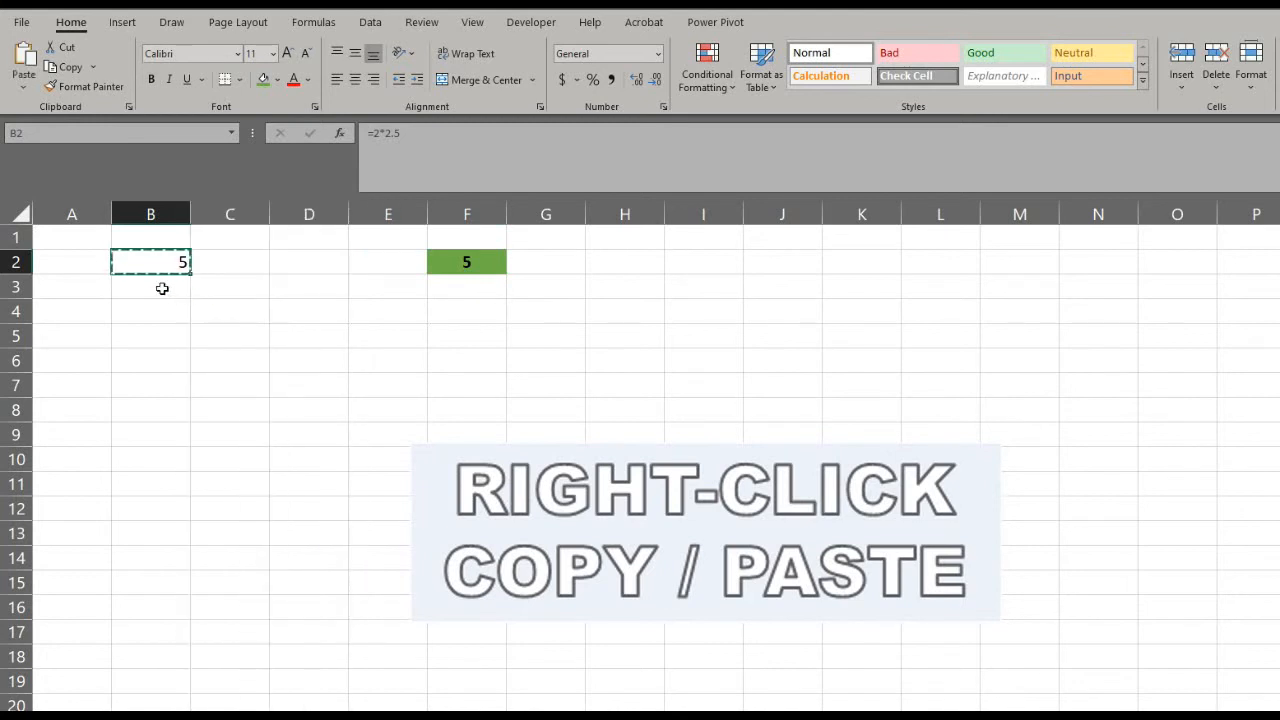
{"action": "right_click", "coordinate": [177, 430]}
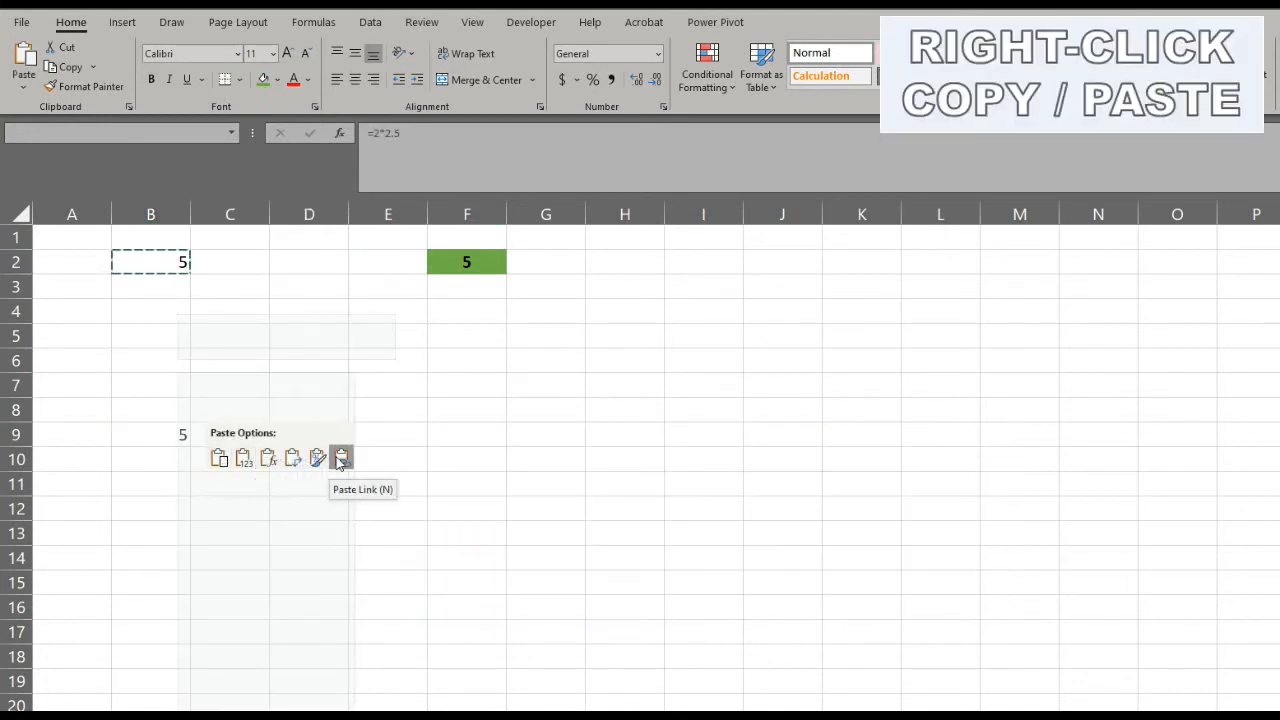
{"action": "left_click", "coordinate": [220, 459]}
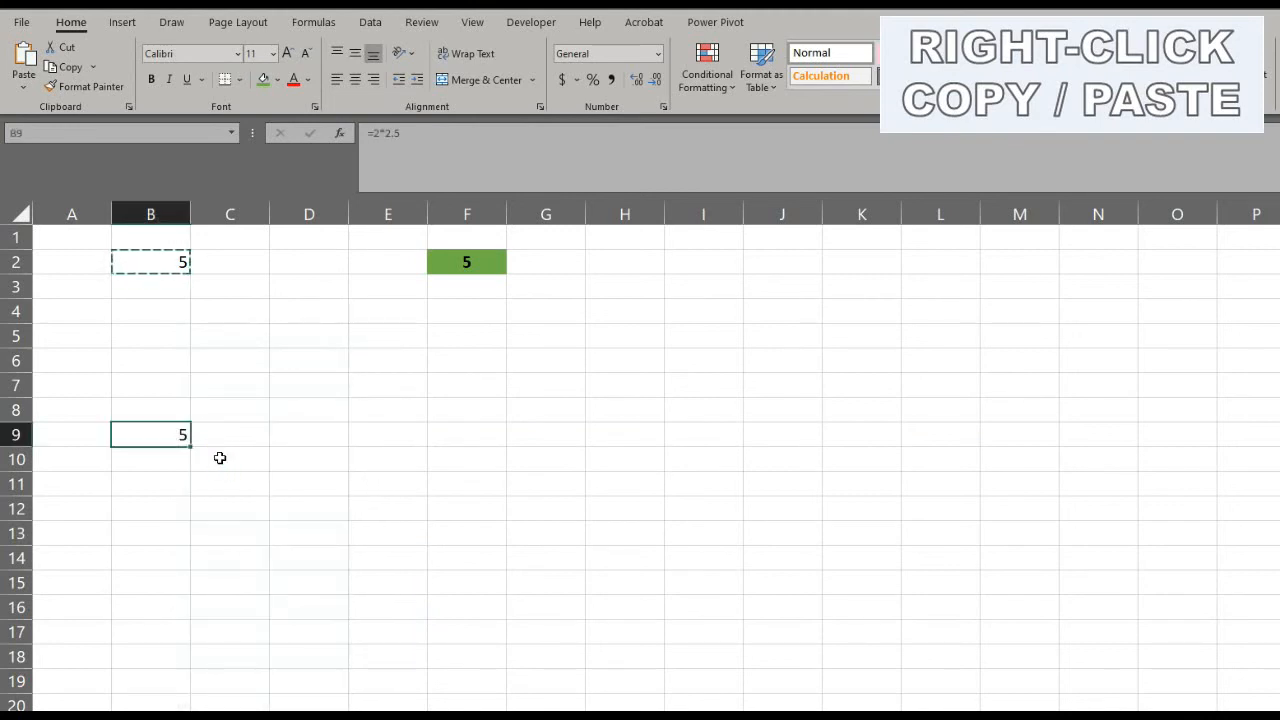
{"action": "right_click", "coordinate": [243, 343]}
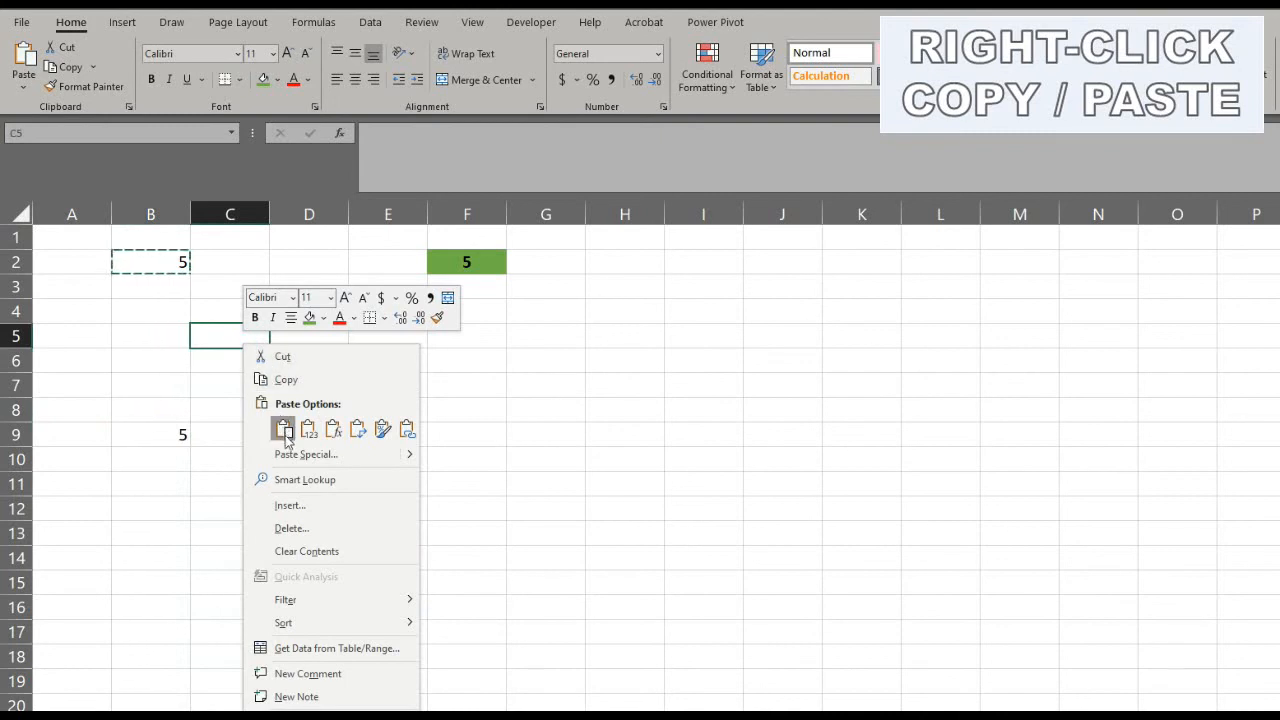
{"action": "left_click", "coordinate": [284, 430]}
Select B2:B6 and paste the copied B2 formula over the range.
{"action": "left_click", "coordinate": [163, 260]}
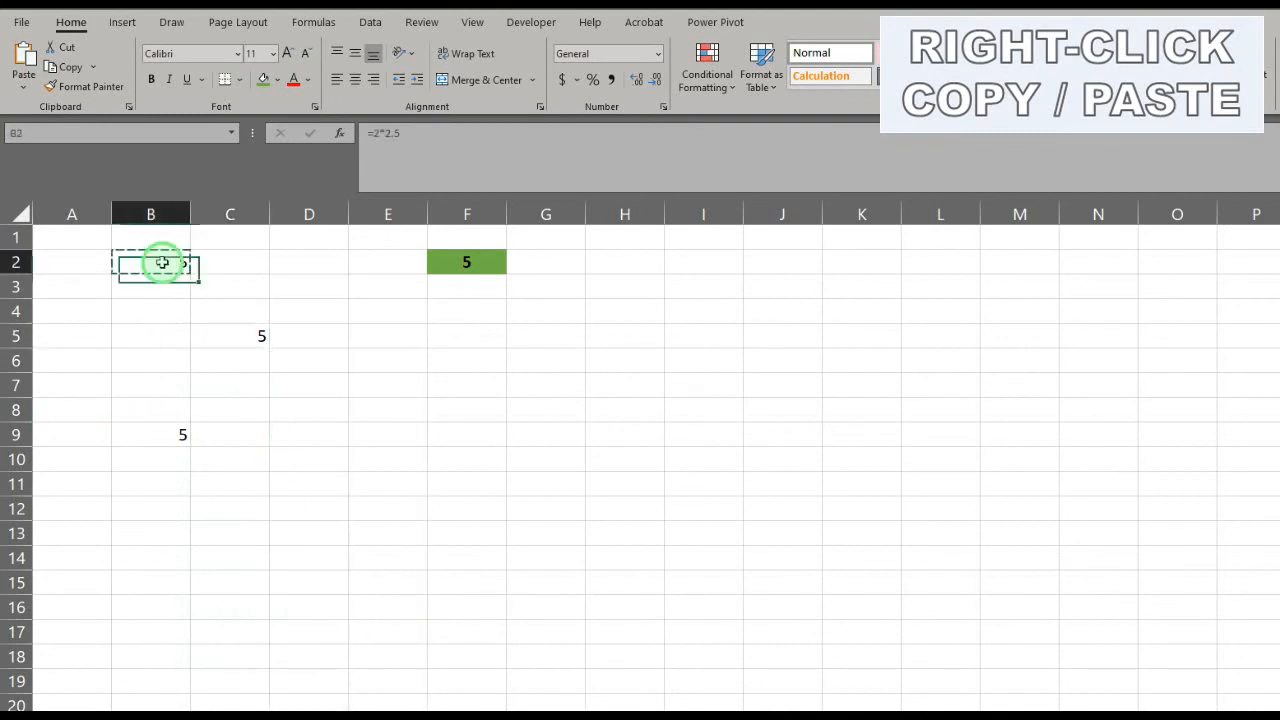
{"action": "key", "text": "shift+Down"}
{"action": "key", "text": "shift+Down"}
{"action": "key", "text": "shift+Down"}
{"action": "key", "text": "shift+Down"}
{"action": "right_click", "coordinate": [155, 320]}
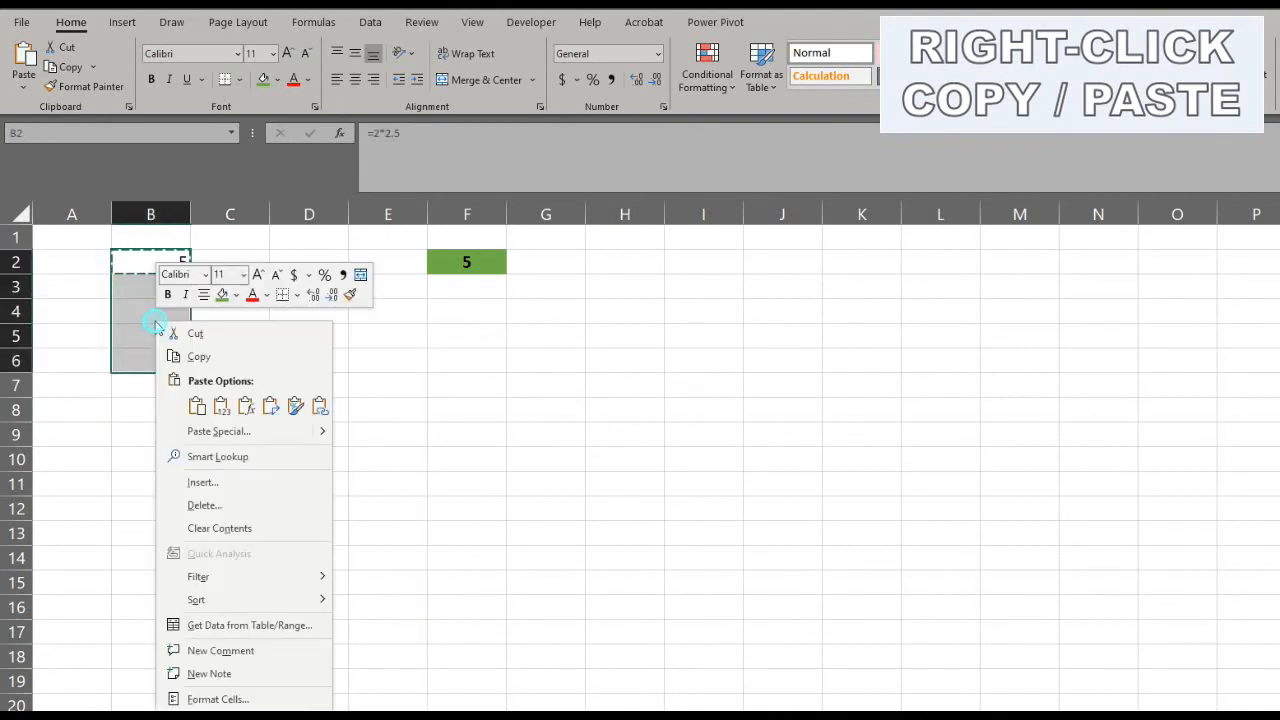
{"action": "left_click", "coordinate": [196, 405]}
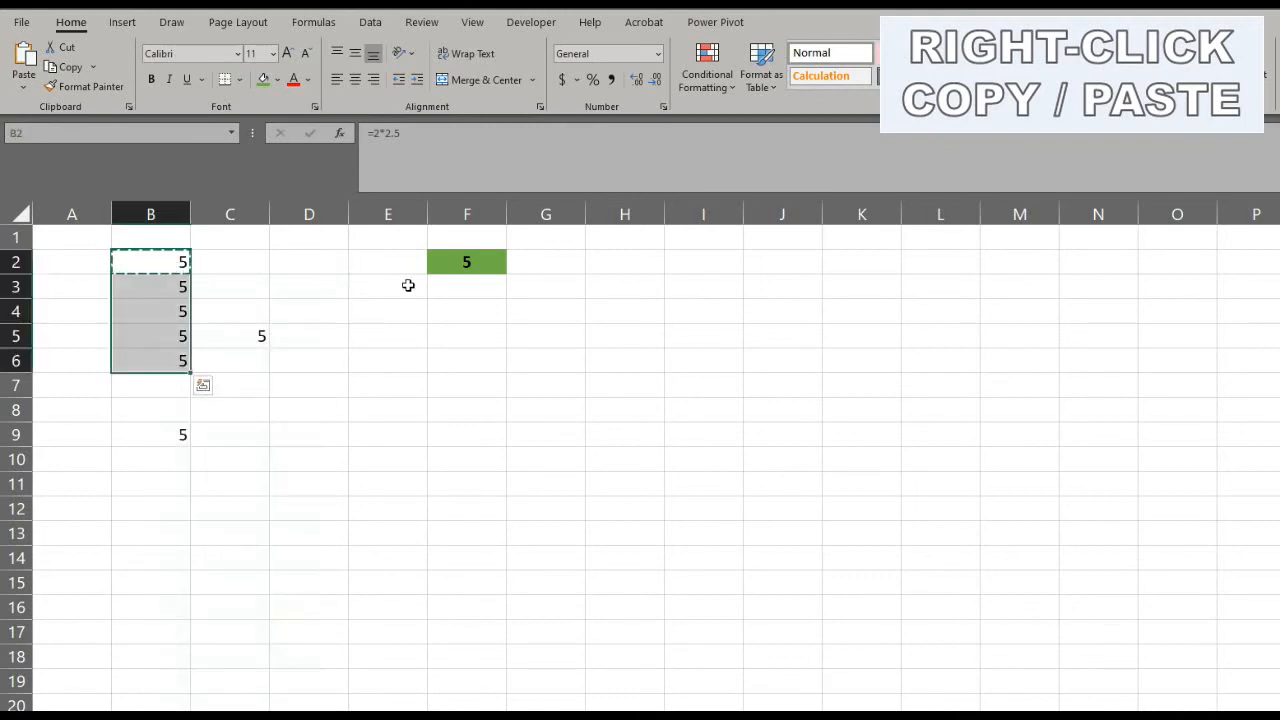
Copy the formatted cell F2 and paste it with its formatting into F3:F7.
{"action": "left_click", "coordinate": [460, 255]}
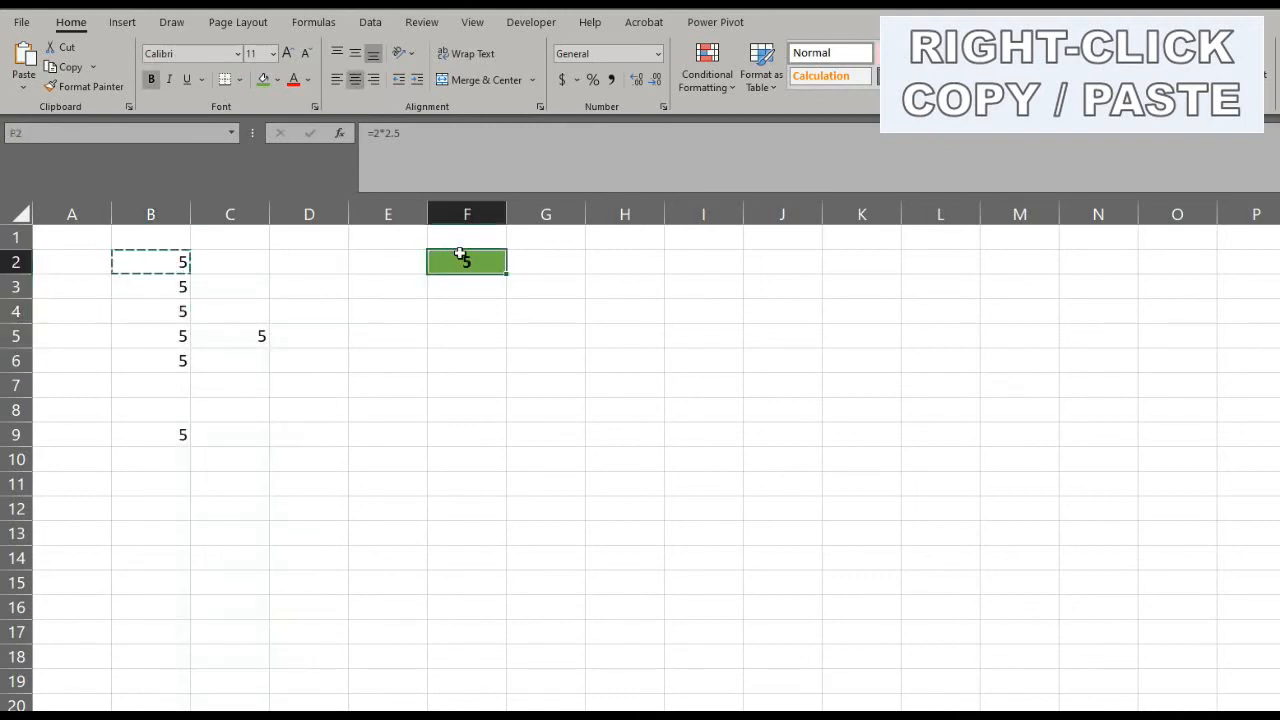
{"action": "right_click", "coordinate": [464, 260]}
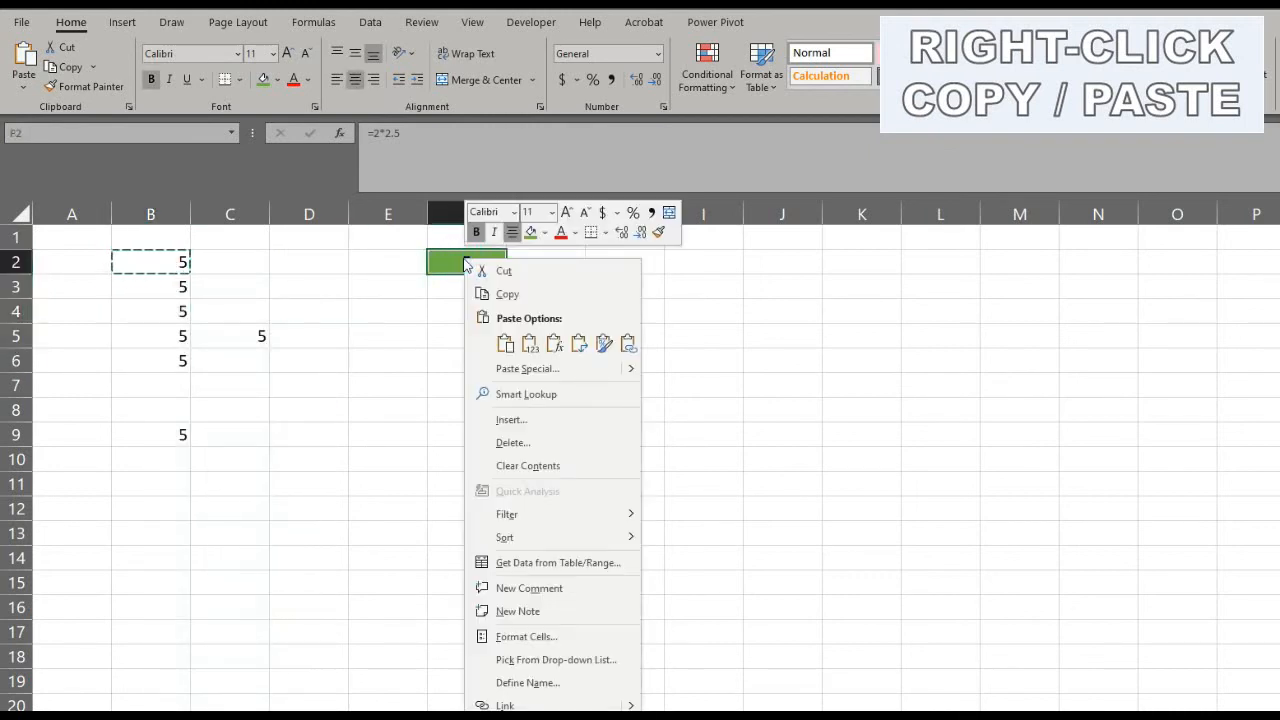
{"action": "left_click", "coordinate": [507, 294]}
{"action": "left_click_drag", "start_coordinate": [467, 287], "coordinate": [457, 380]}
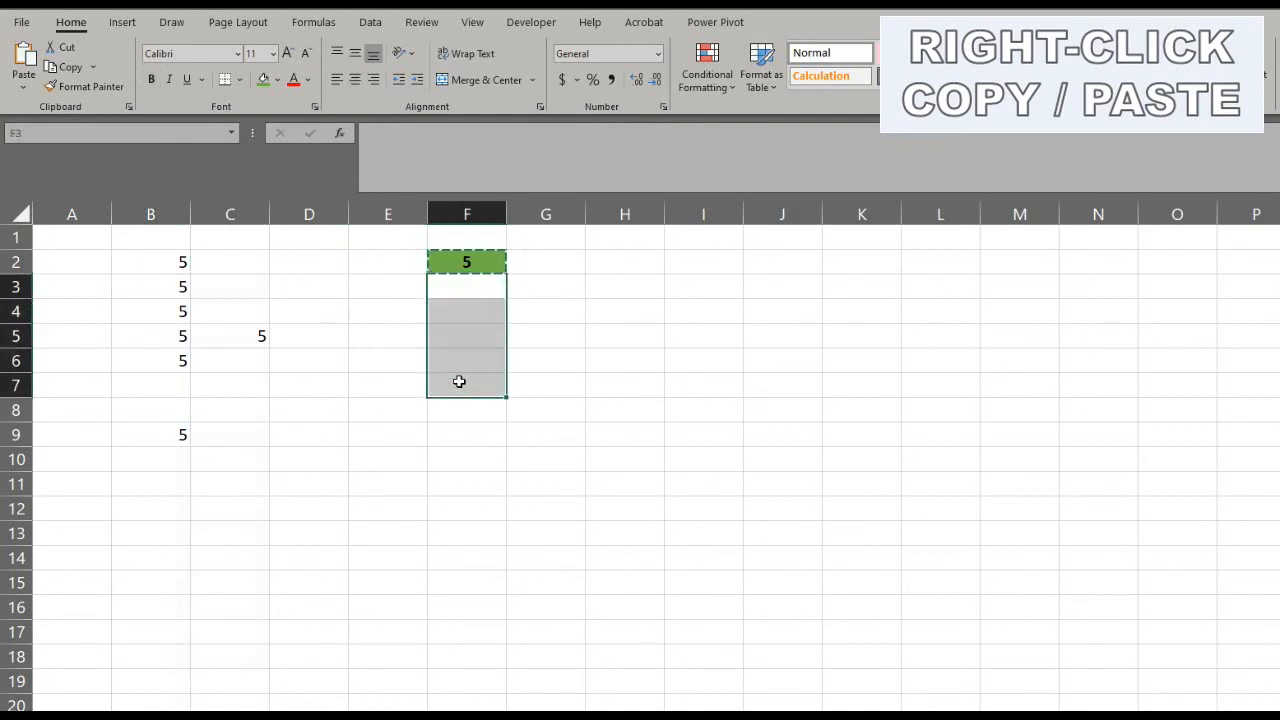
{"action": "right_click", "coordinate": [457, 380]}
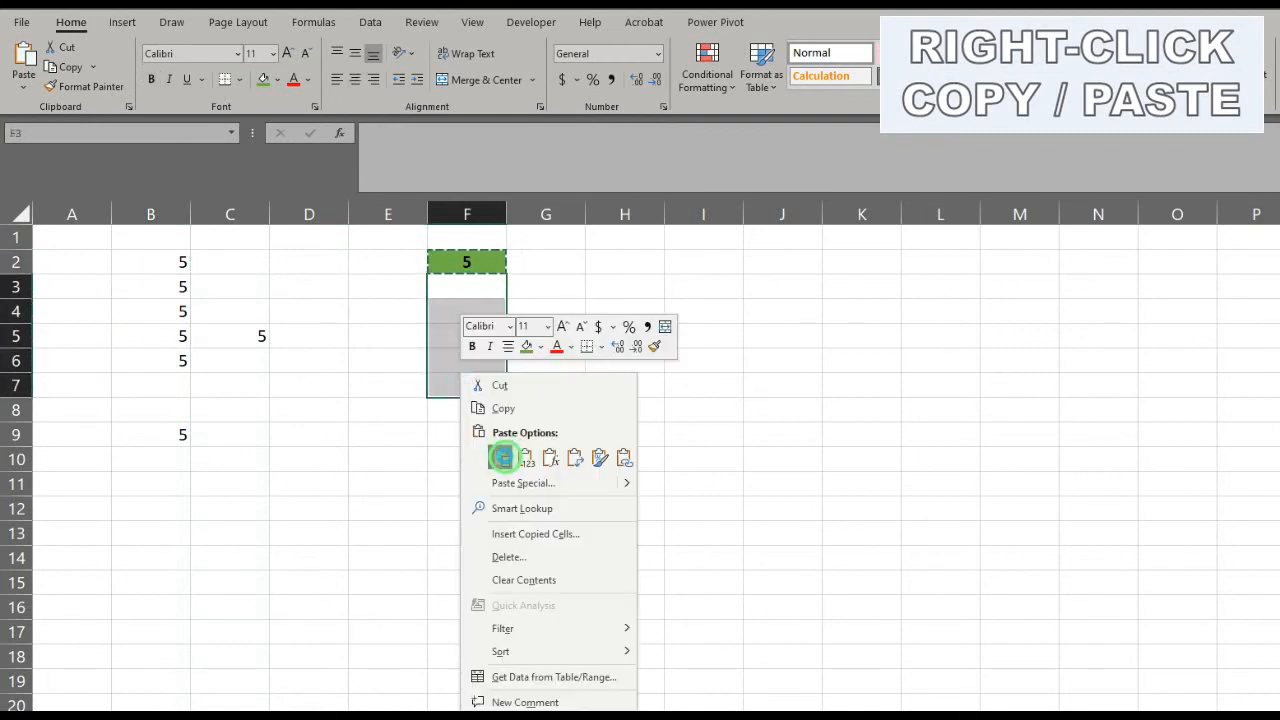
{"action": "left_click", "coordinate": [504, 457]}
{"action": "left_click", "coordinate": [535, 315]}
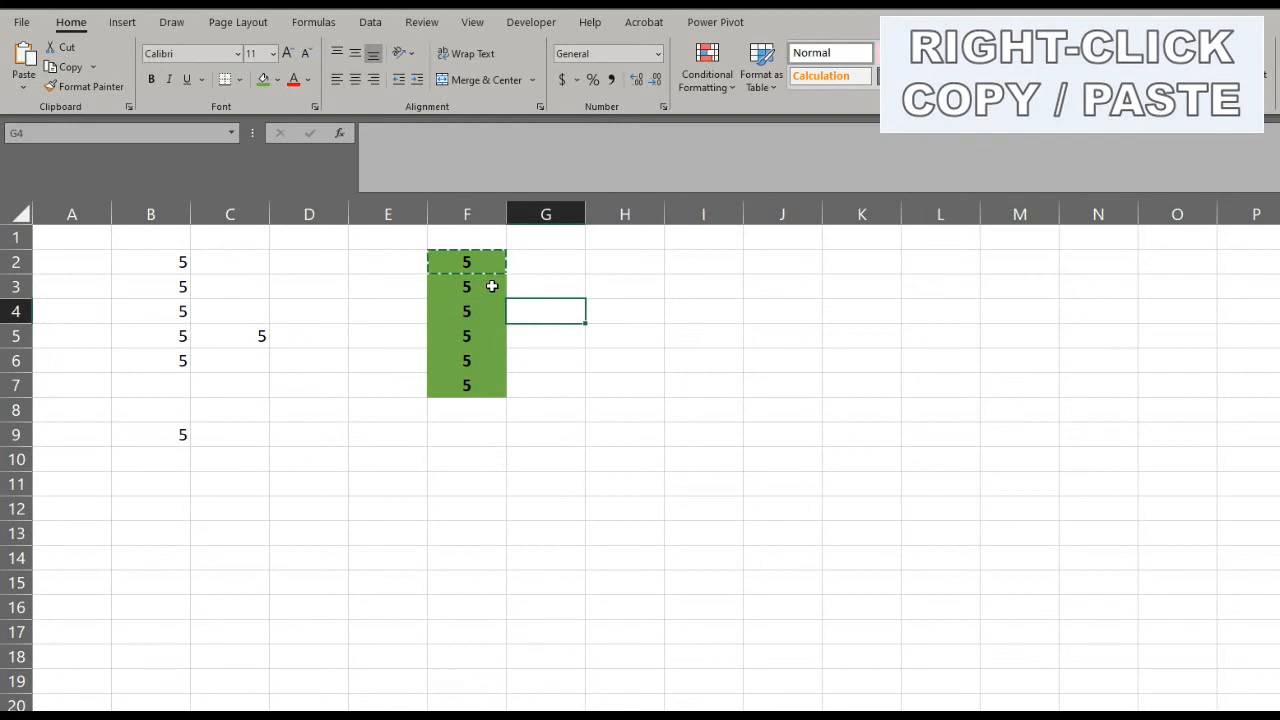
{"action": "left_click_drag", "start_coordinate": [489, 281], "coordinate": [466, 400]}
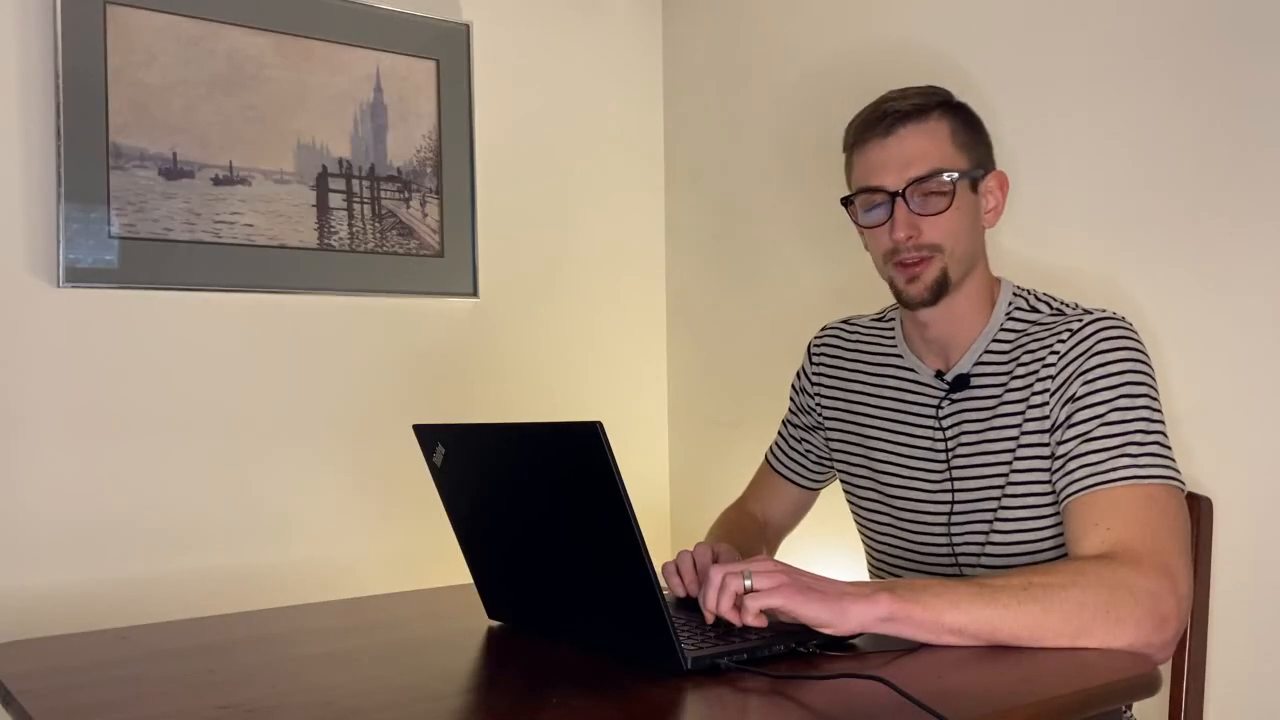